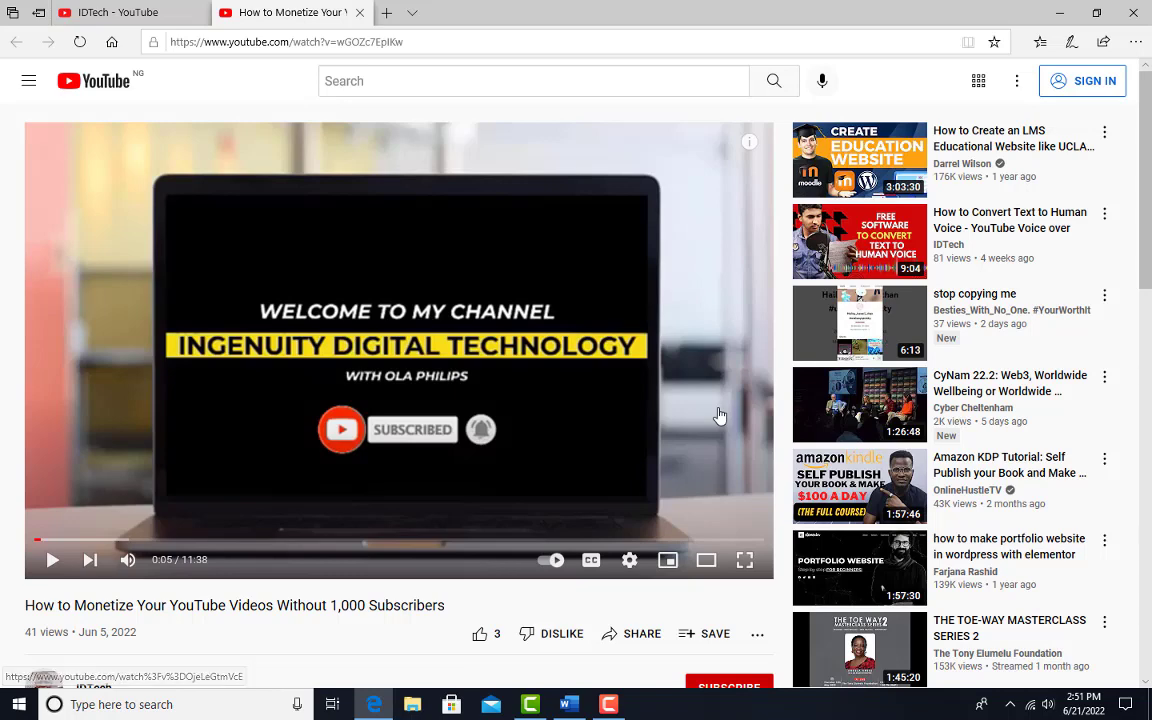
Browse the IDTech channel's uploaded videos on YouTube, then switch to the blank Word document
scroll(710, 428, "down", 2)
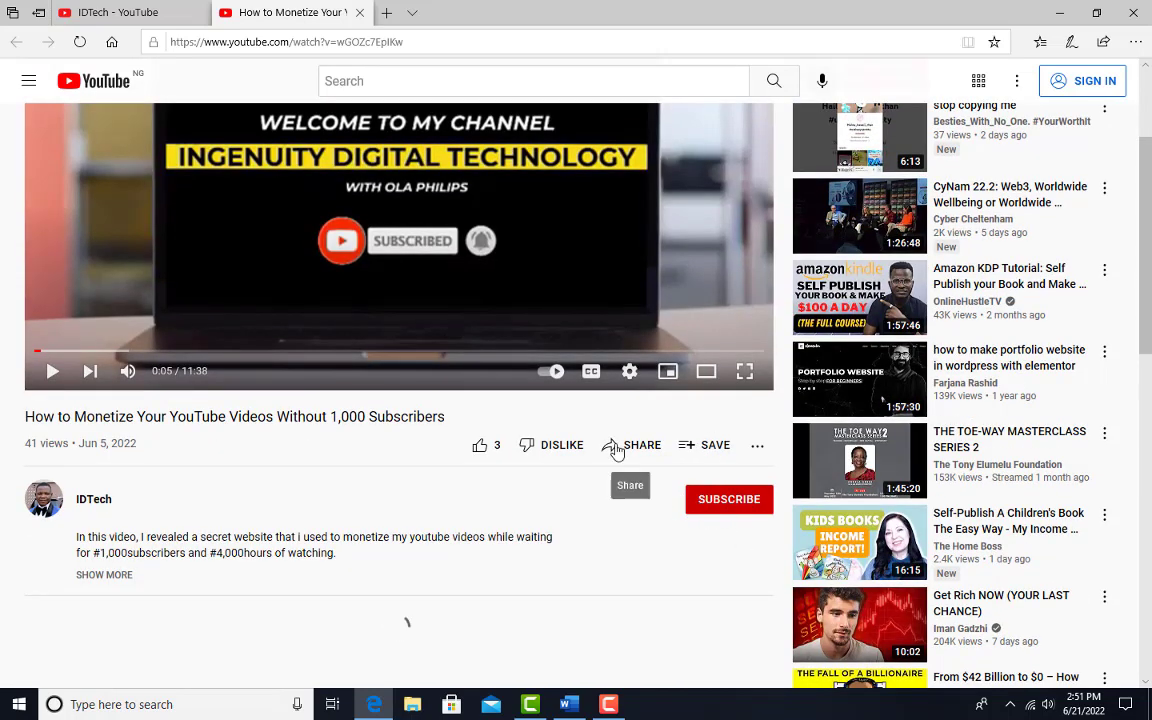
scroll(617, 450, "down", 1)
scroll(537, 417, "up", 1)
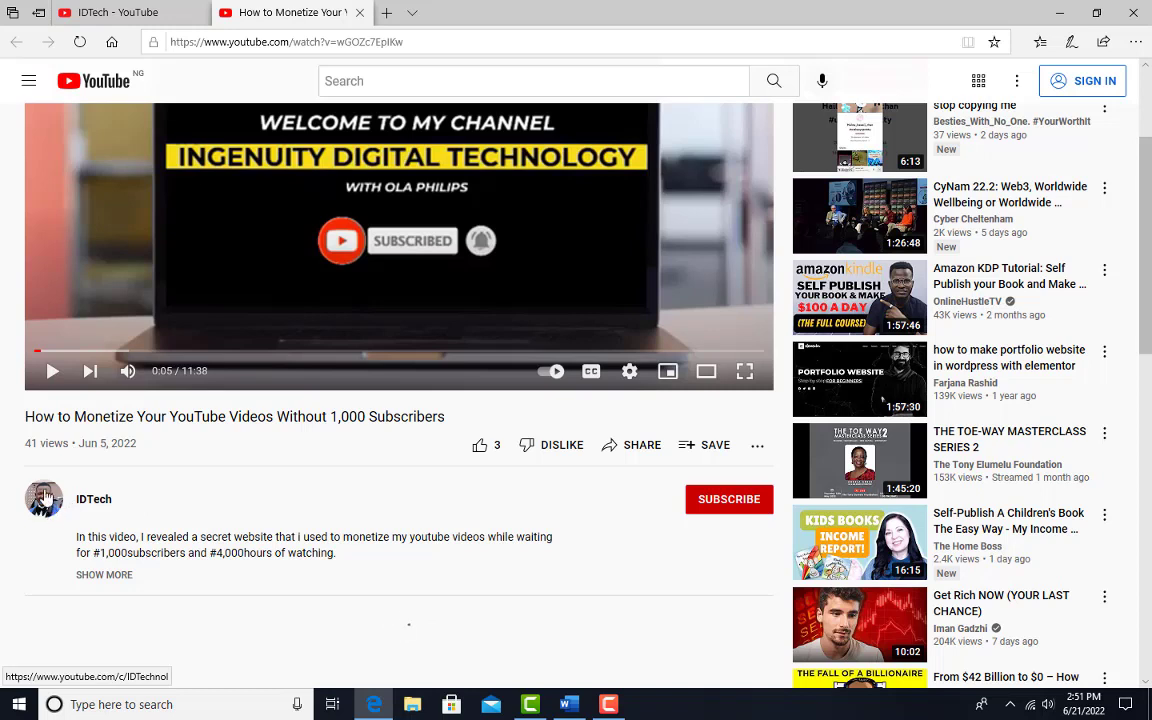
left_click(118, 12)
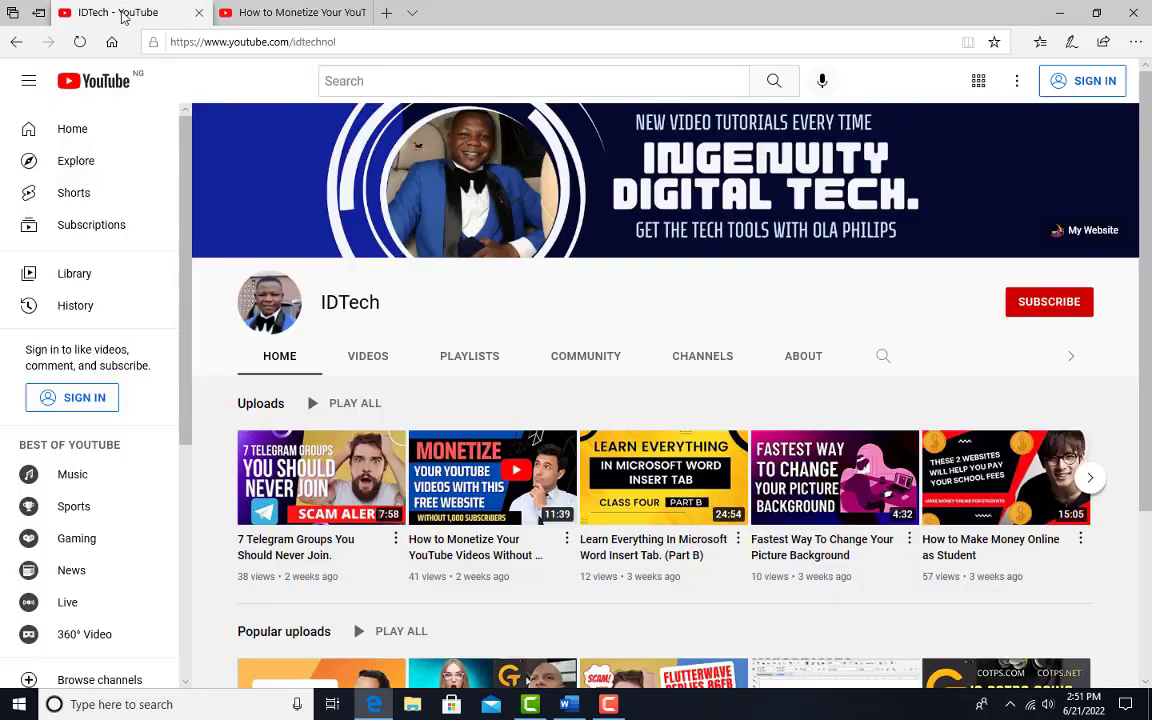
left_click(375, 360)
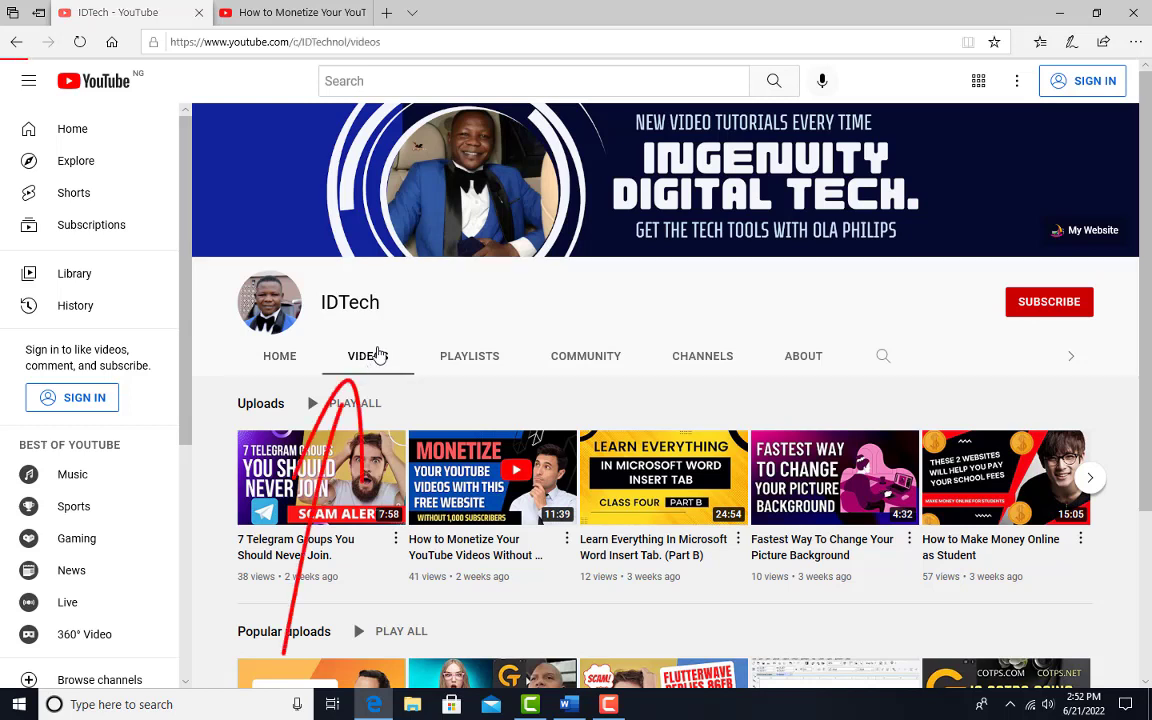
scroll(620, 480, "down", 2)
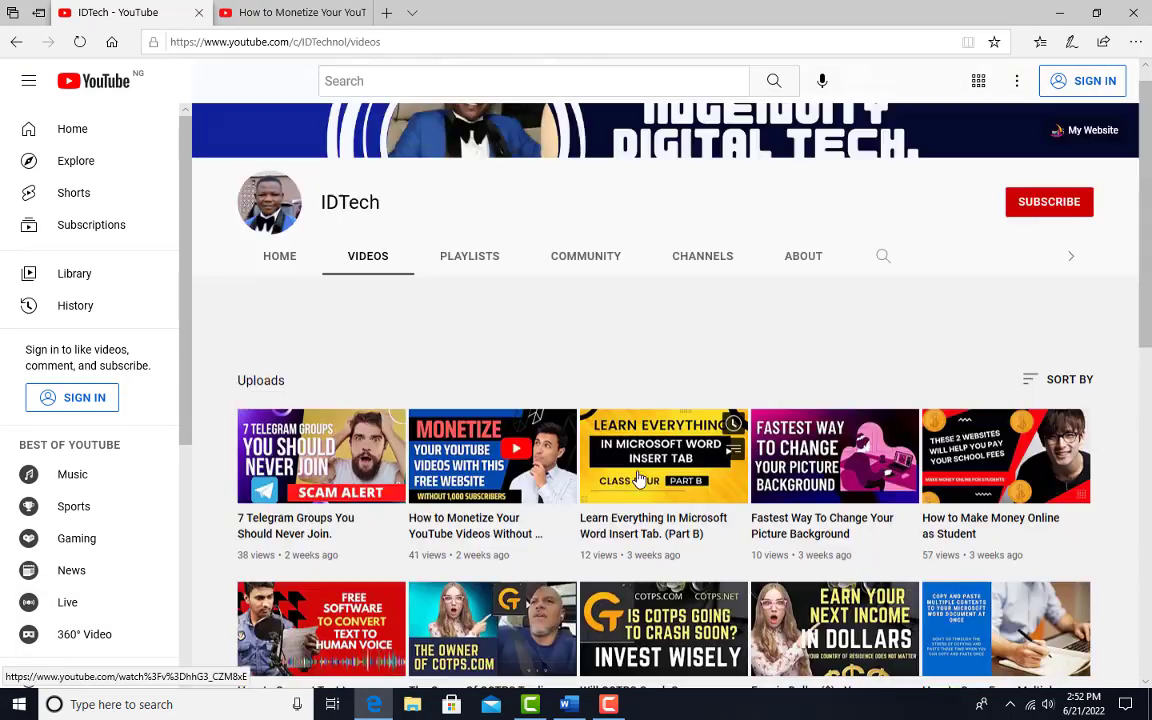
scroll(592, 487, "down", 1)
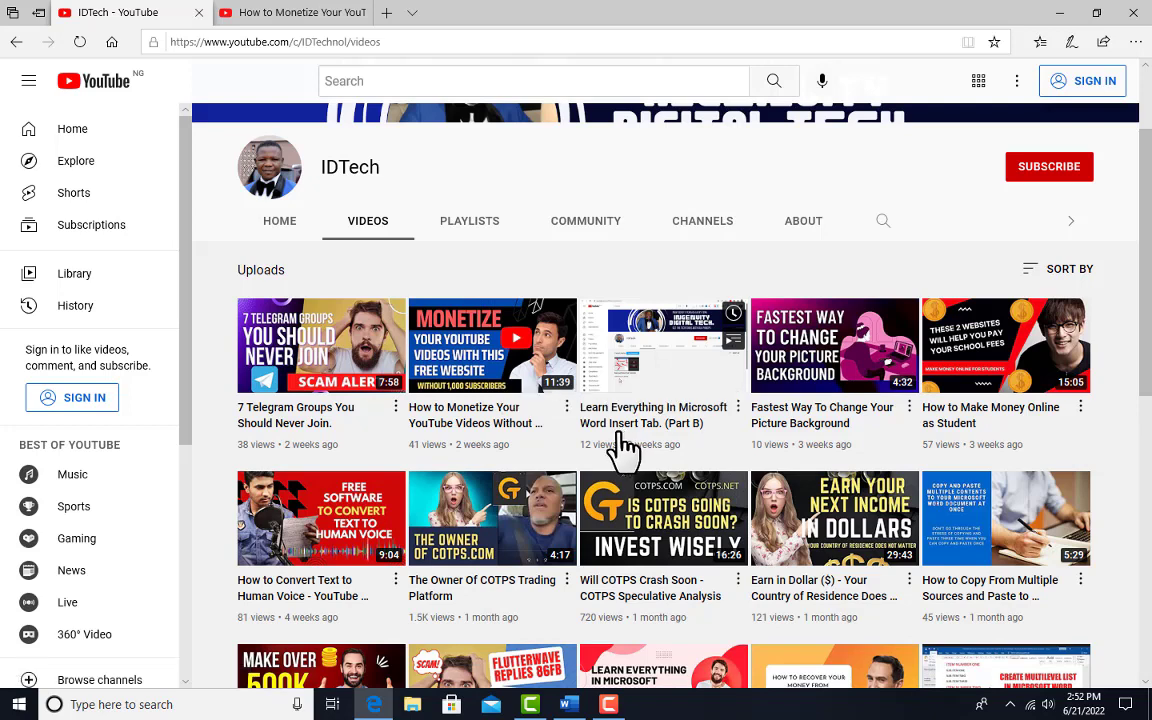
left_click(569, 704)
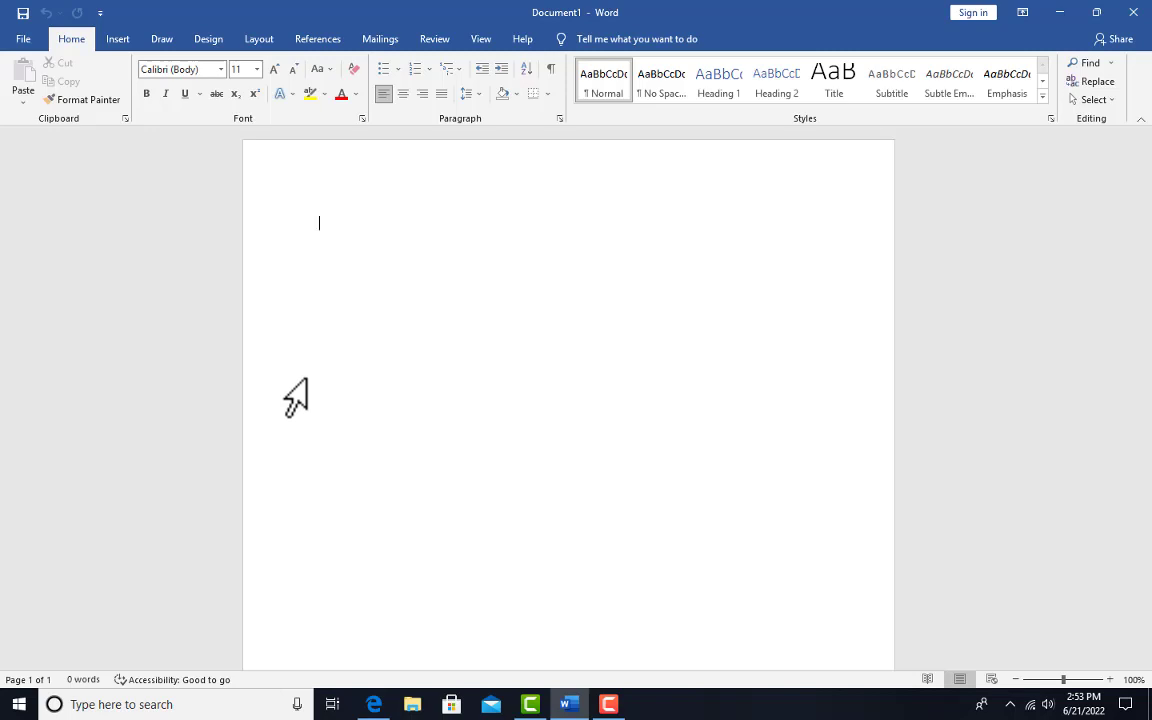
Set the font size to 14 and generate sample paragraphs with =rand()
left_click(242, 69)
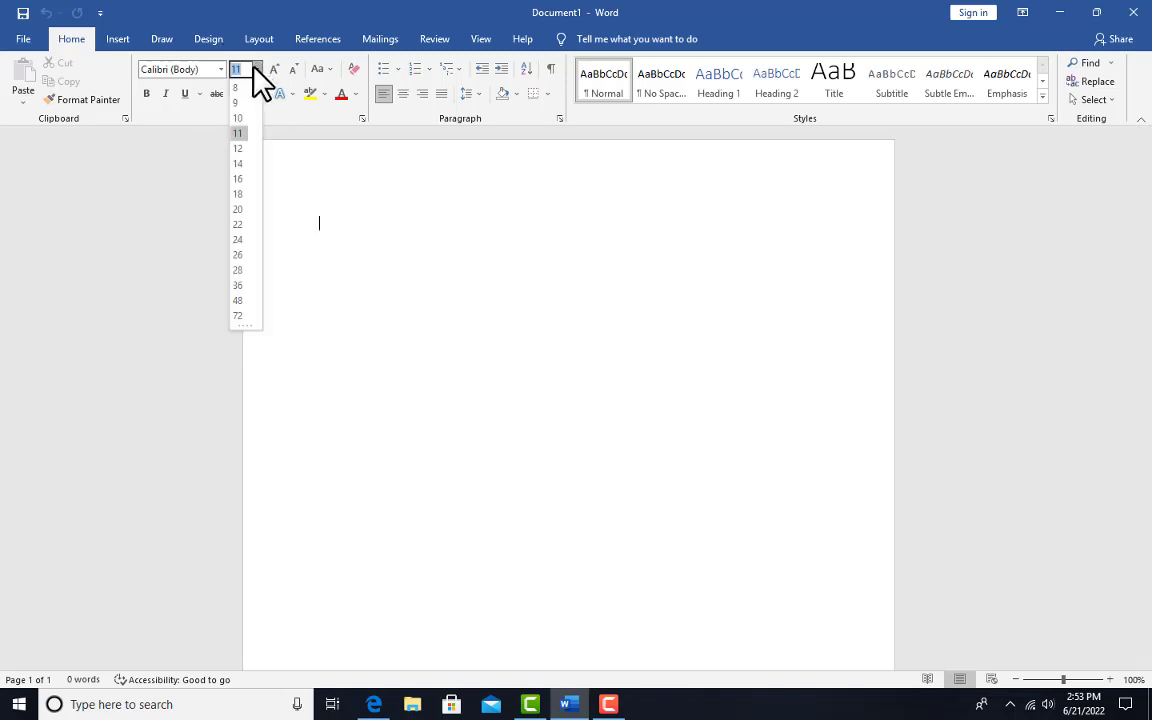
left_click(240, 164)
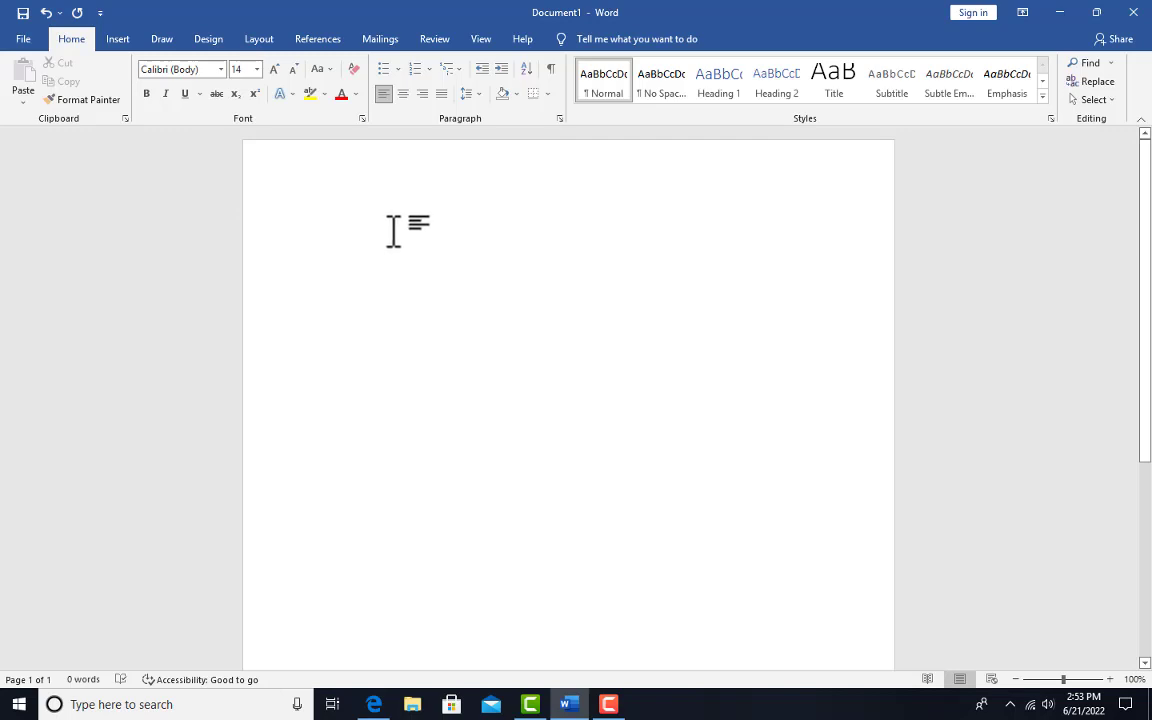
type("=")
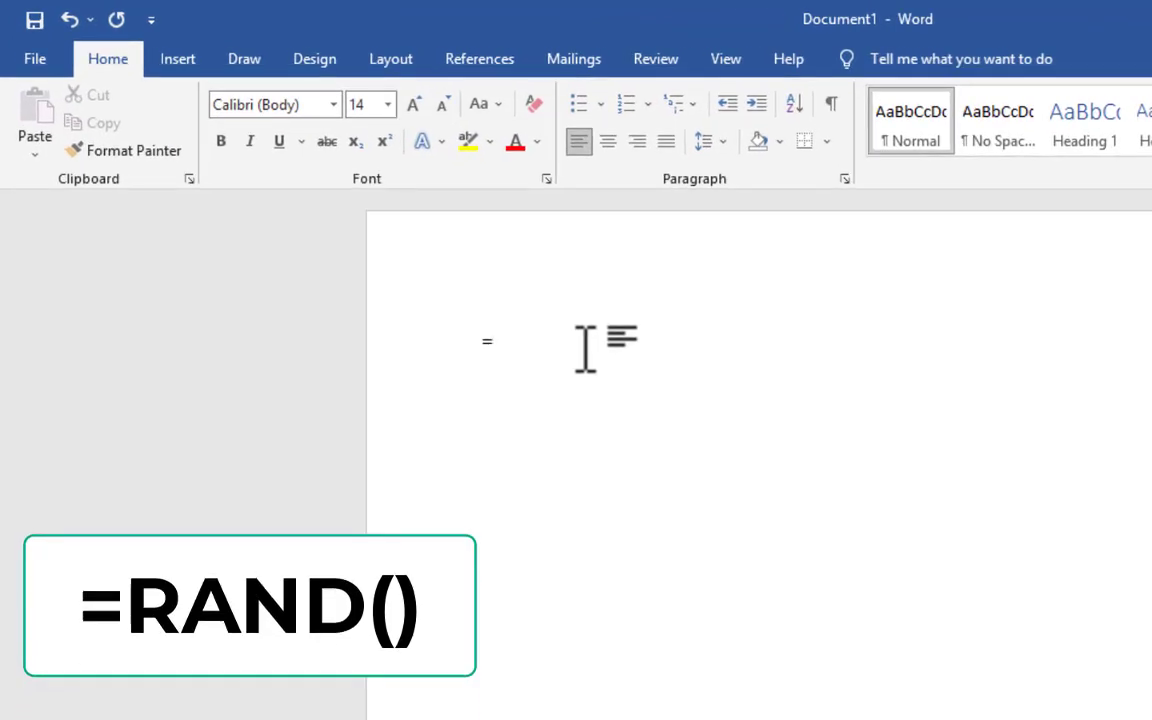
type("rand")
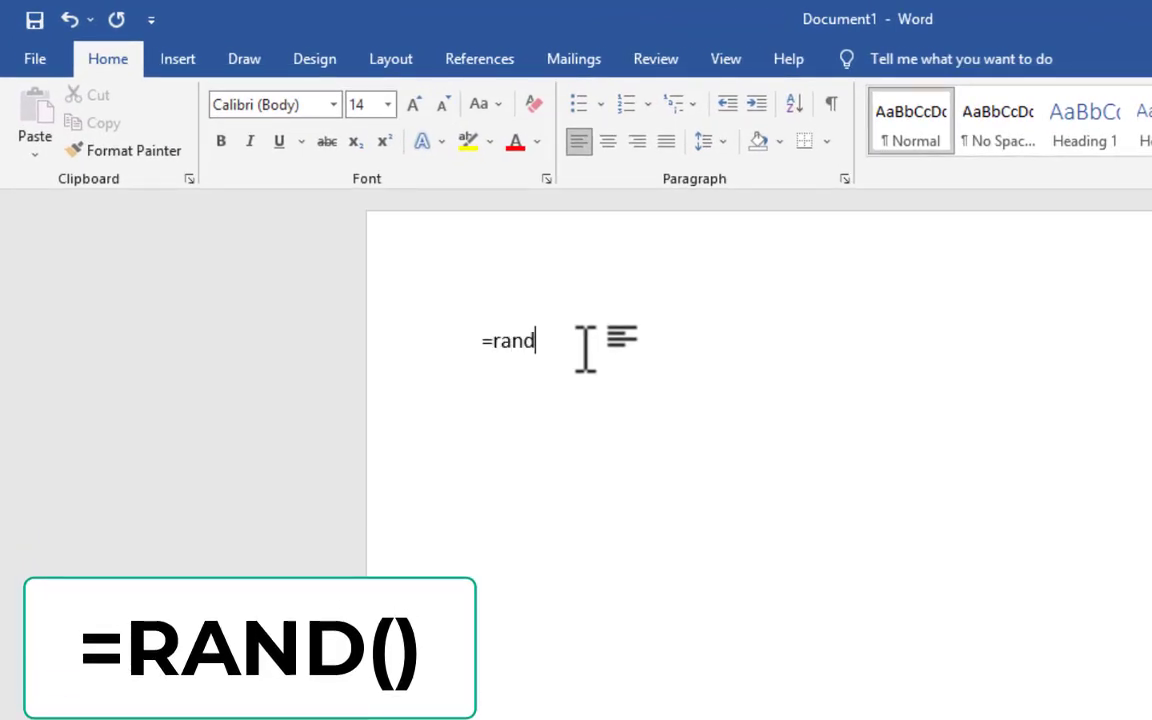
type("()")
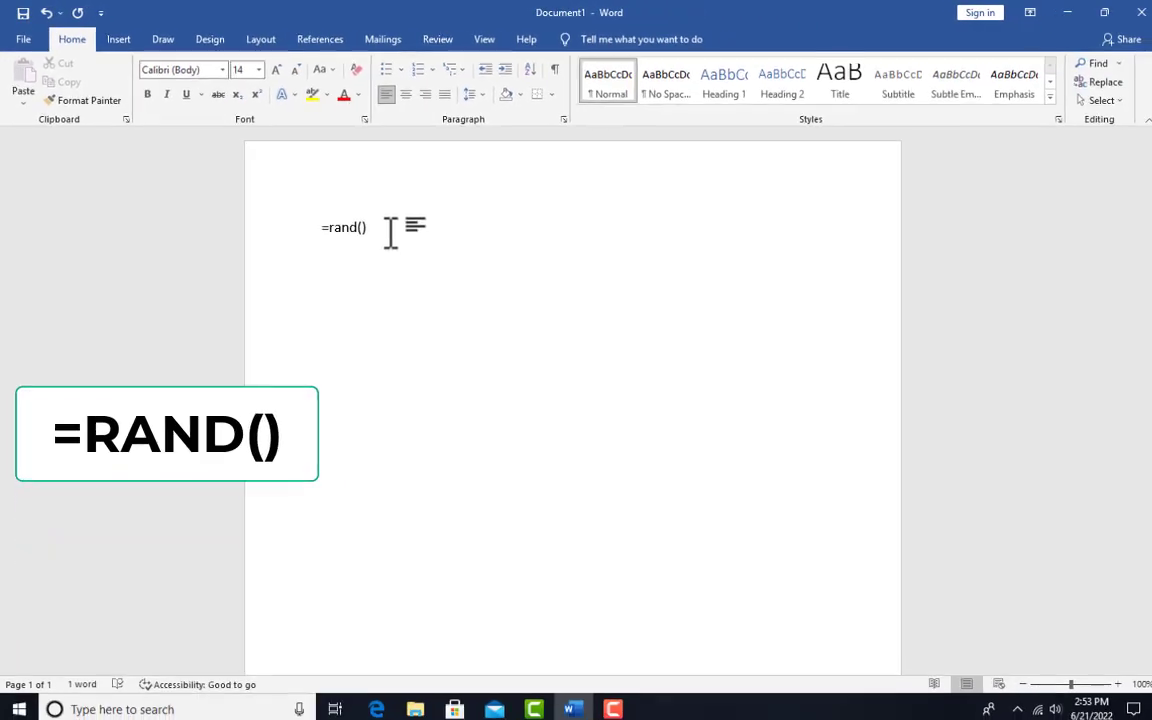
key("Return")
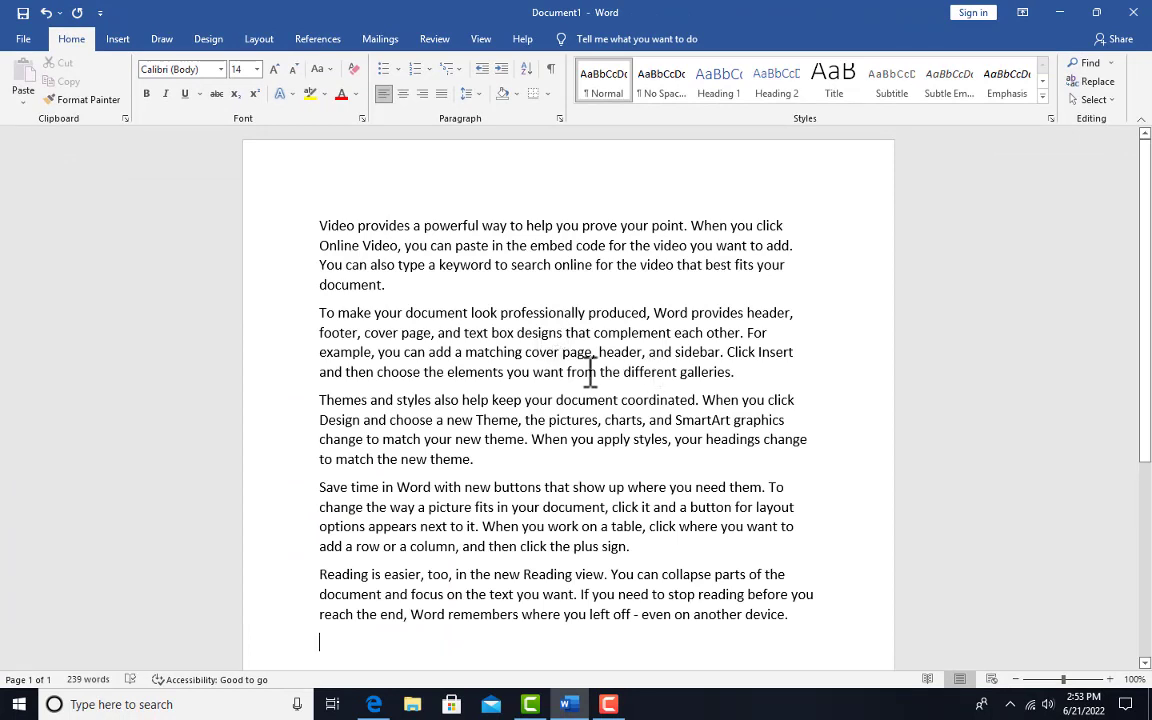
scroll(628, 385, "down", 1)
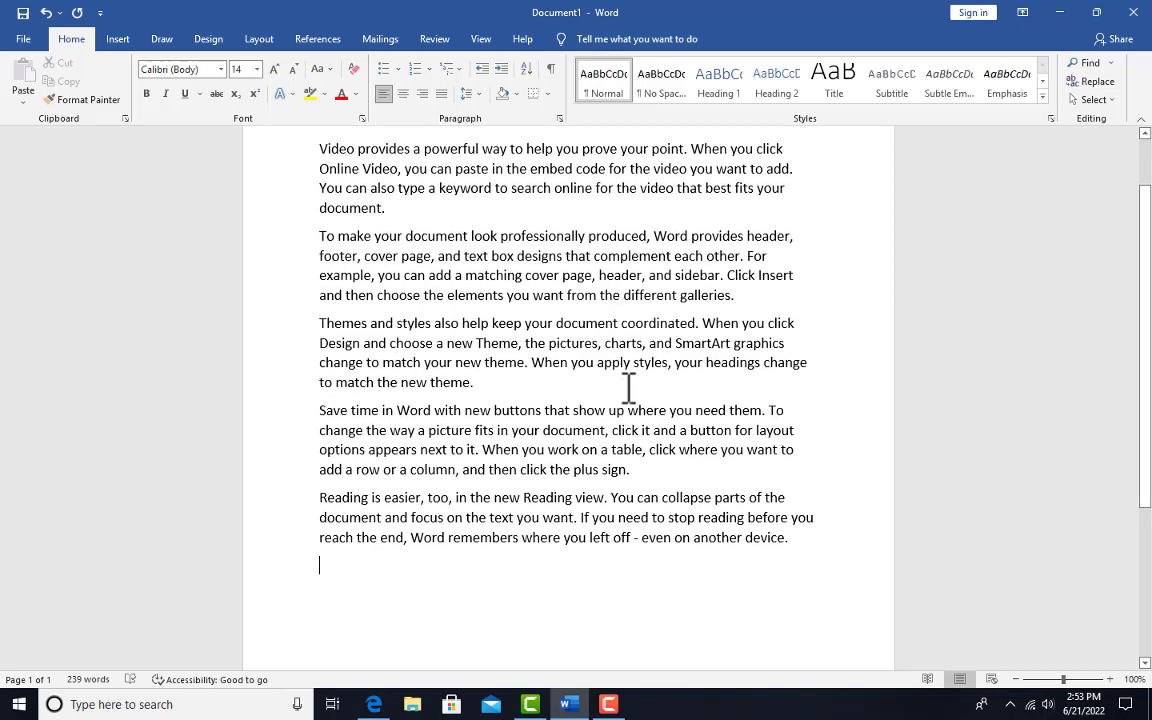
scroll(627, 385, "up", 1)
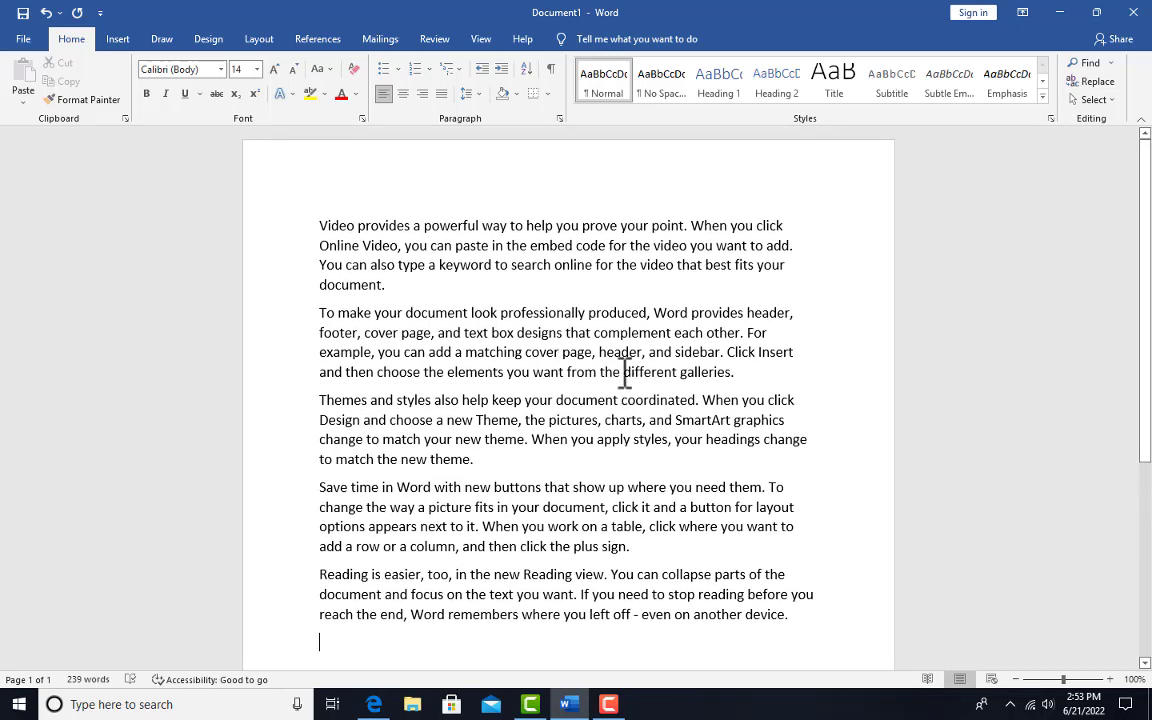
scroll(630, 410, "down", 2)
scroll(640, 425, "up", 2)
scroll(600, 377, "down", 2)
key("ctrl+Home")
key("shift+End")
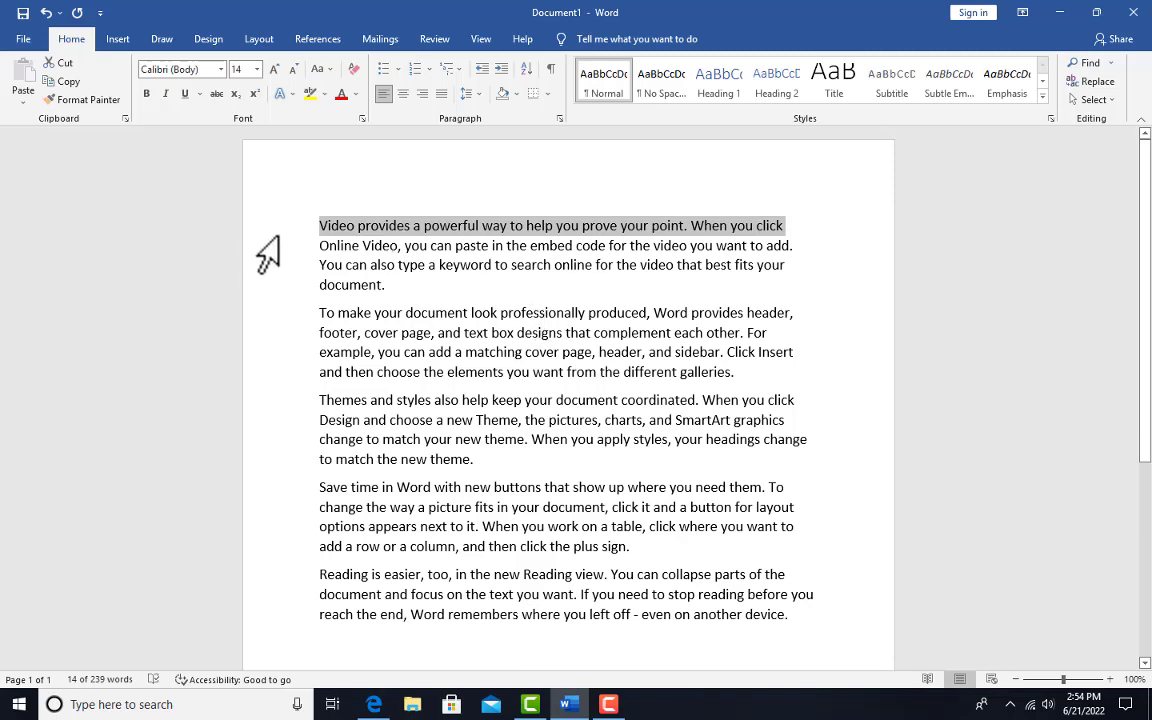
left_click(441, 266)
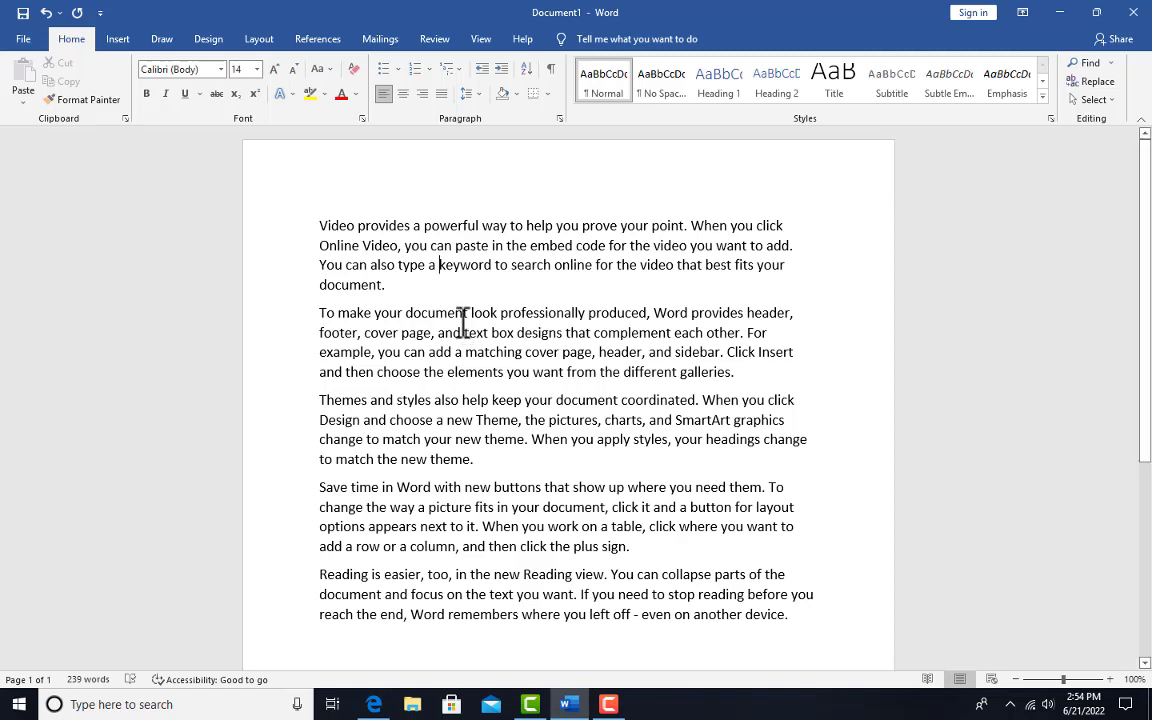
Select the first paragraph and show the Review tab's Translate dropdown for it
left_click(432, 40)
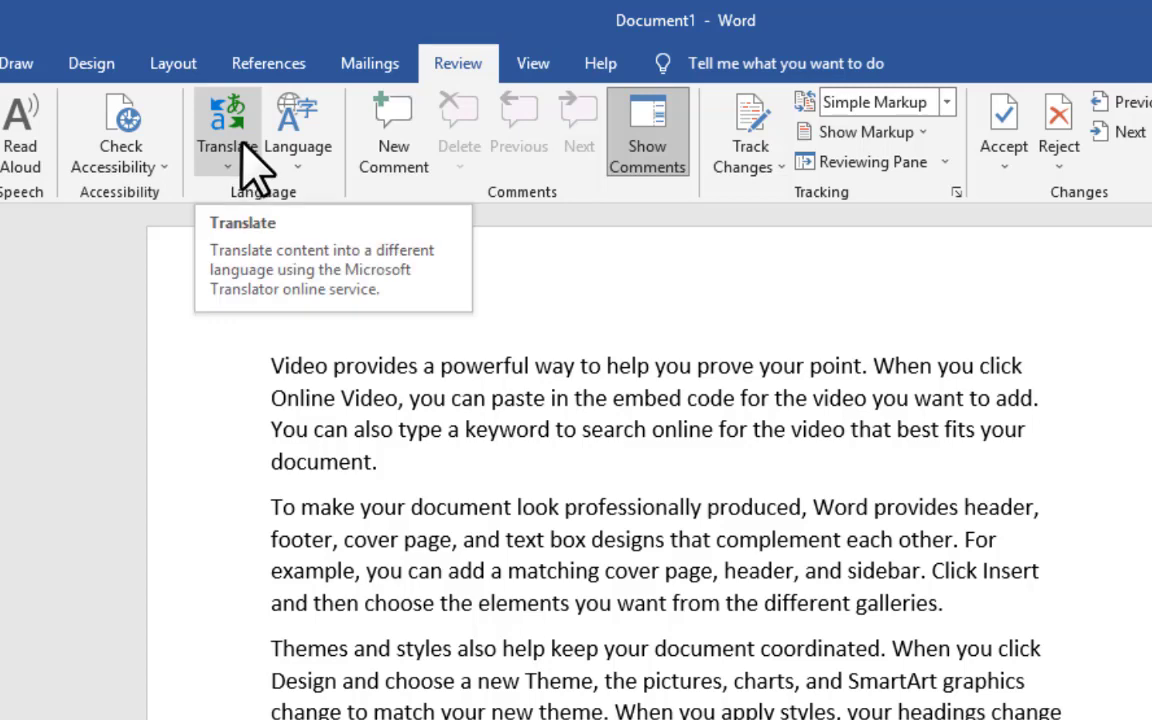
left_click(233, 178)
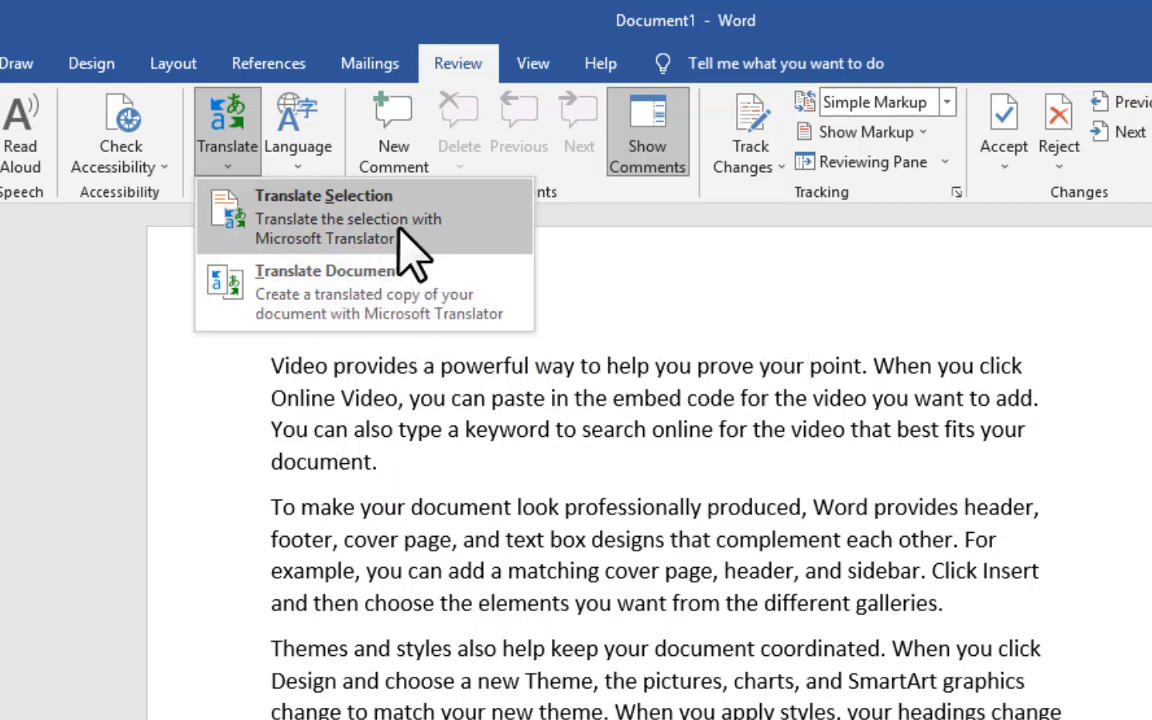
key("Escape")
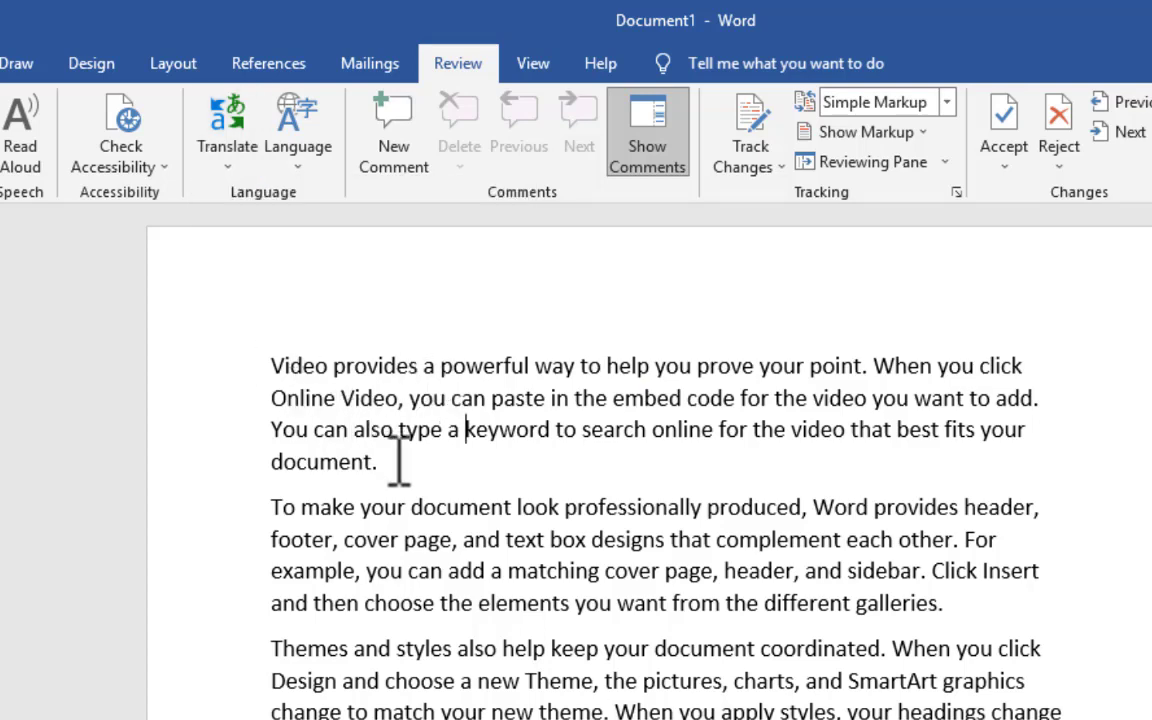
left_click_drag(398, 463, 284, 368)
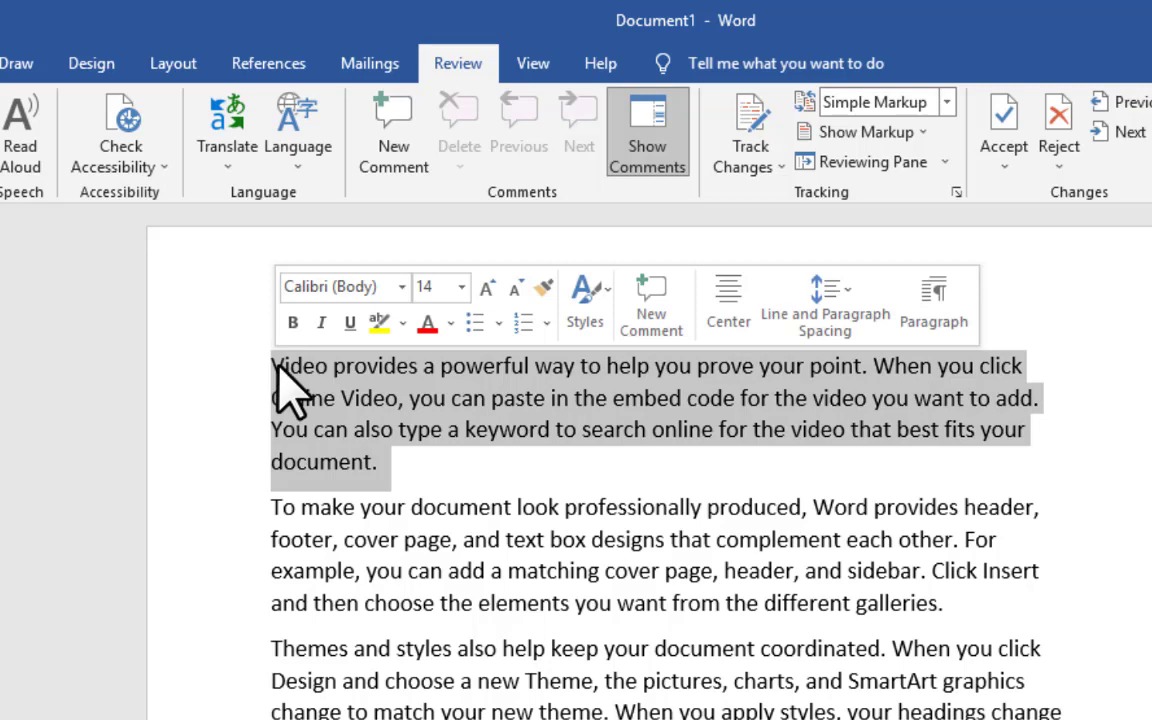
left_click_drag(404, 470, 284, 368)
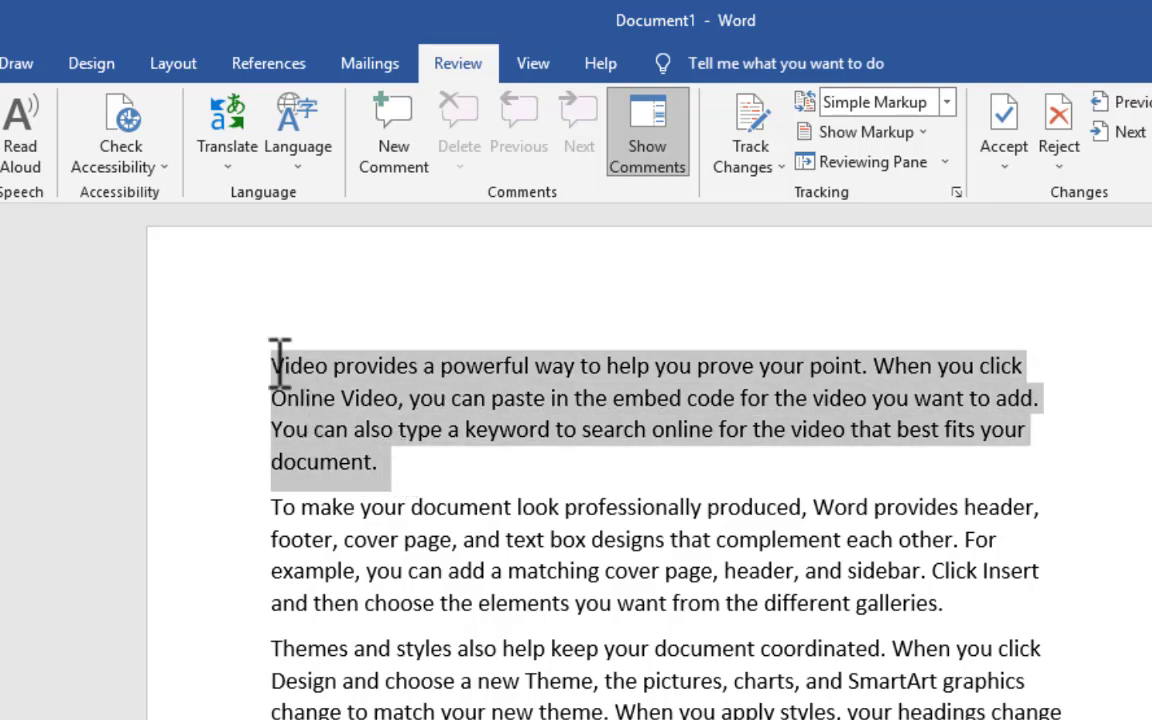
left_click(238, 150)
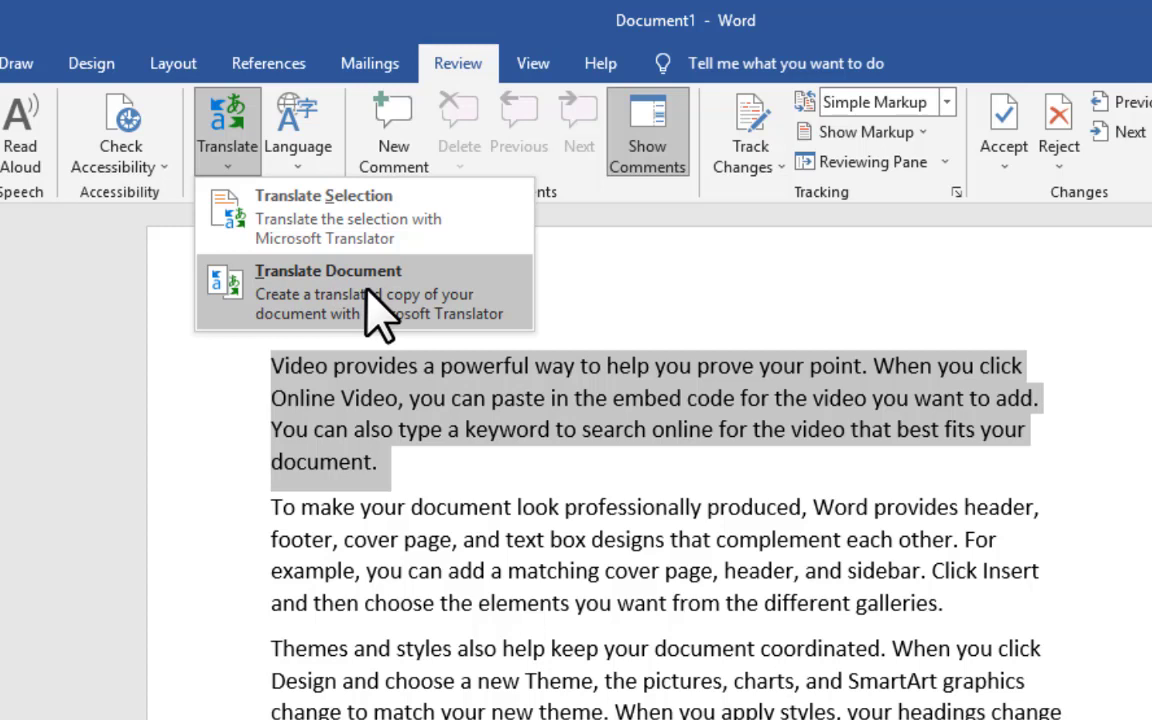
key("Escape")
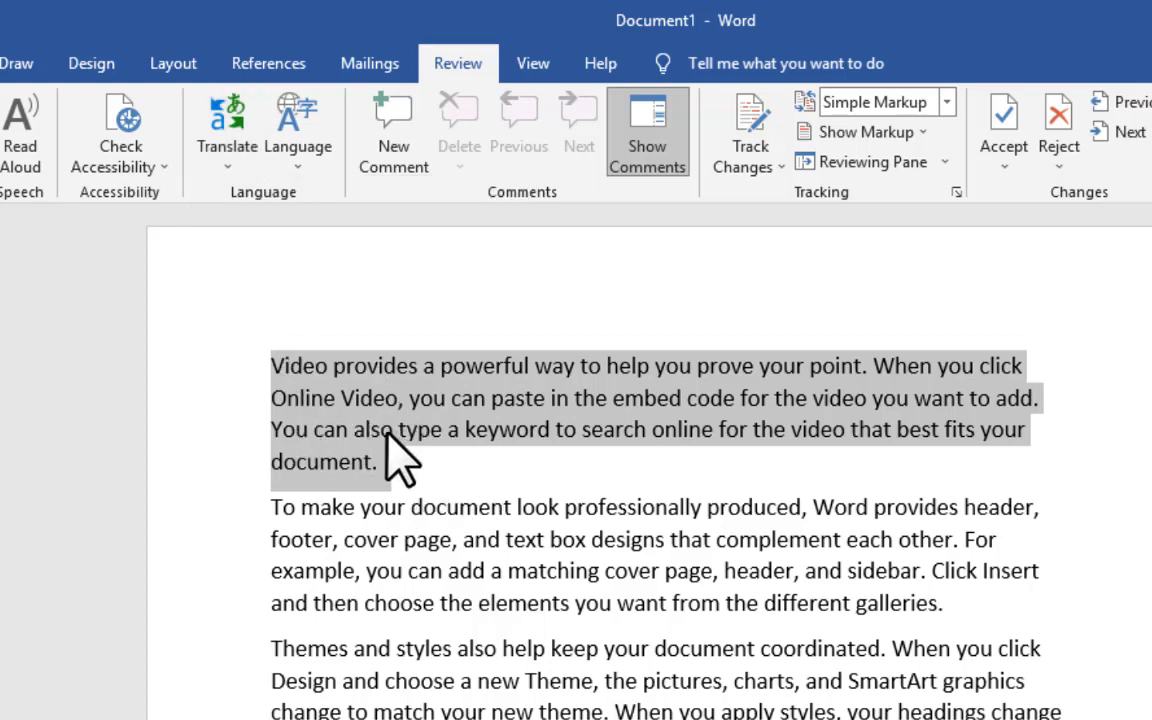
left_click(239, 170)
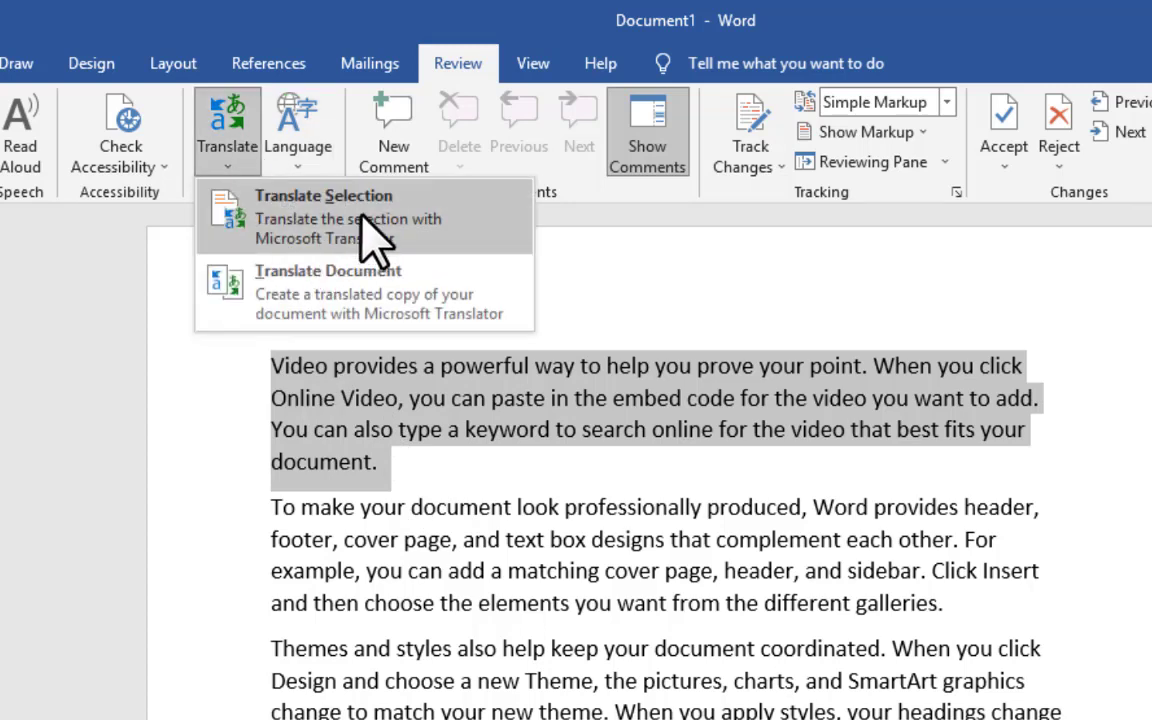
Translate the selected first paragraph into French in the Translator pane
left_click(376, 240)
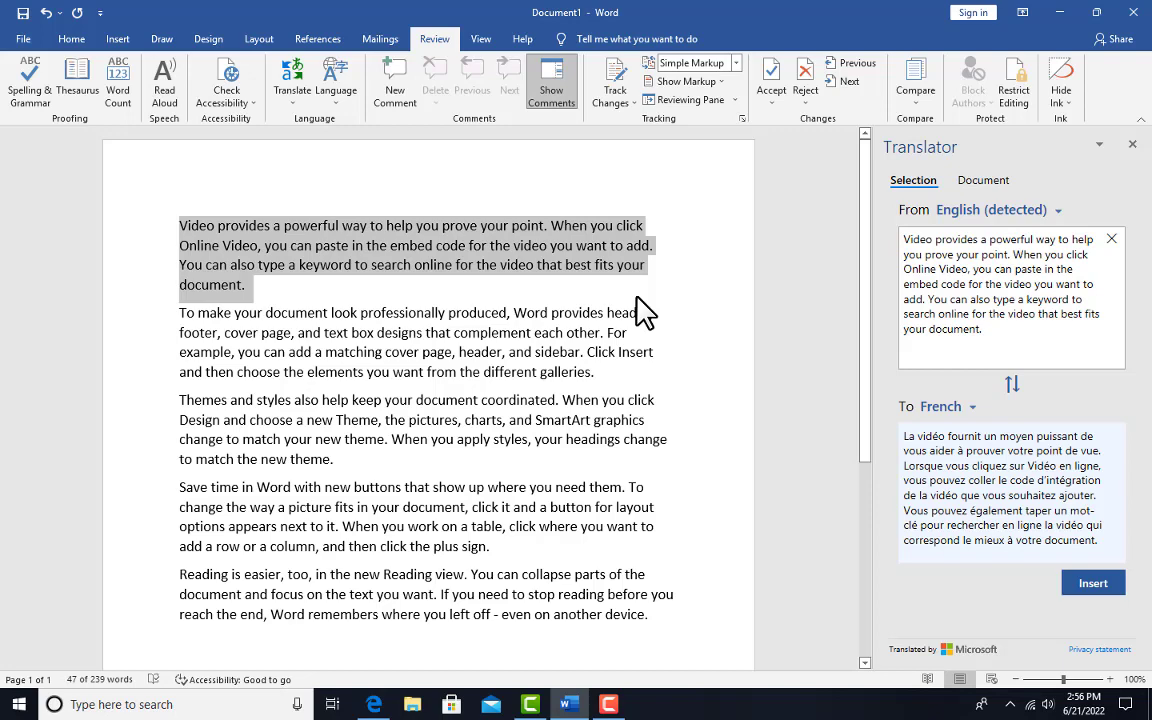
mouse_move(963, 295)
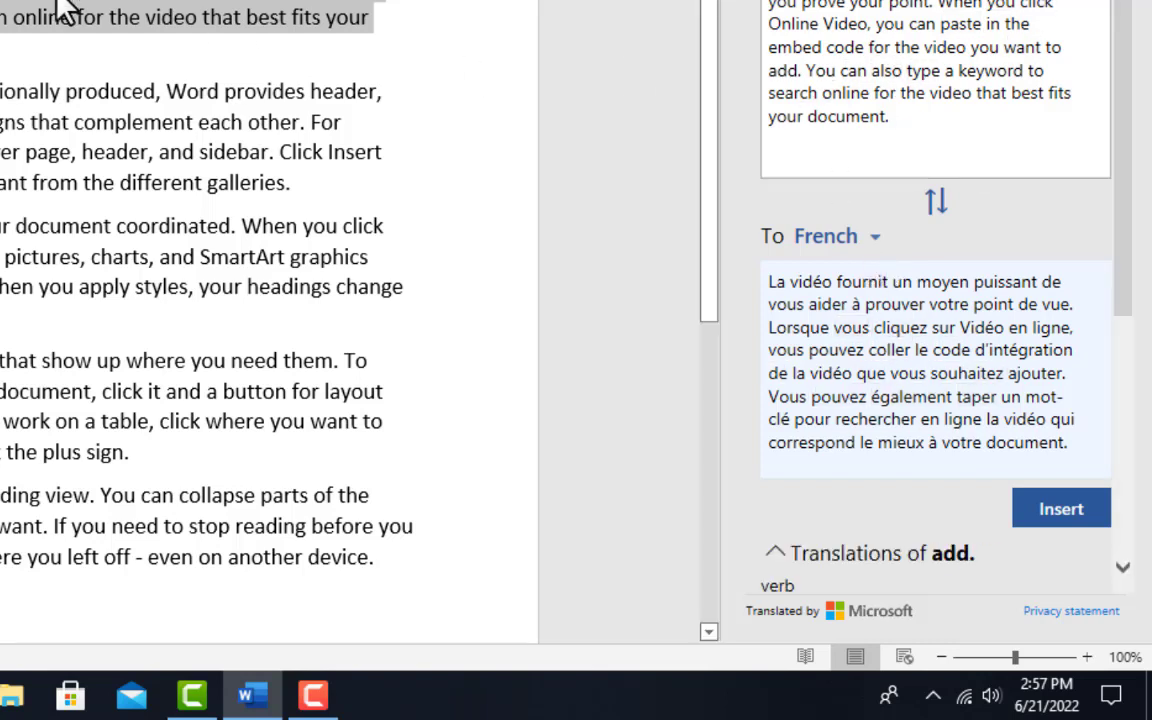
Change the Translator's target language for the selected paragraph to Filipino
left_click(880, 245)
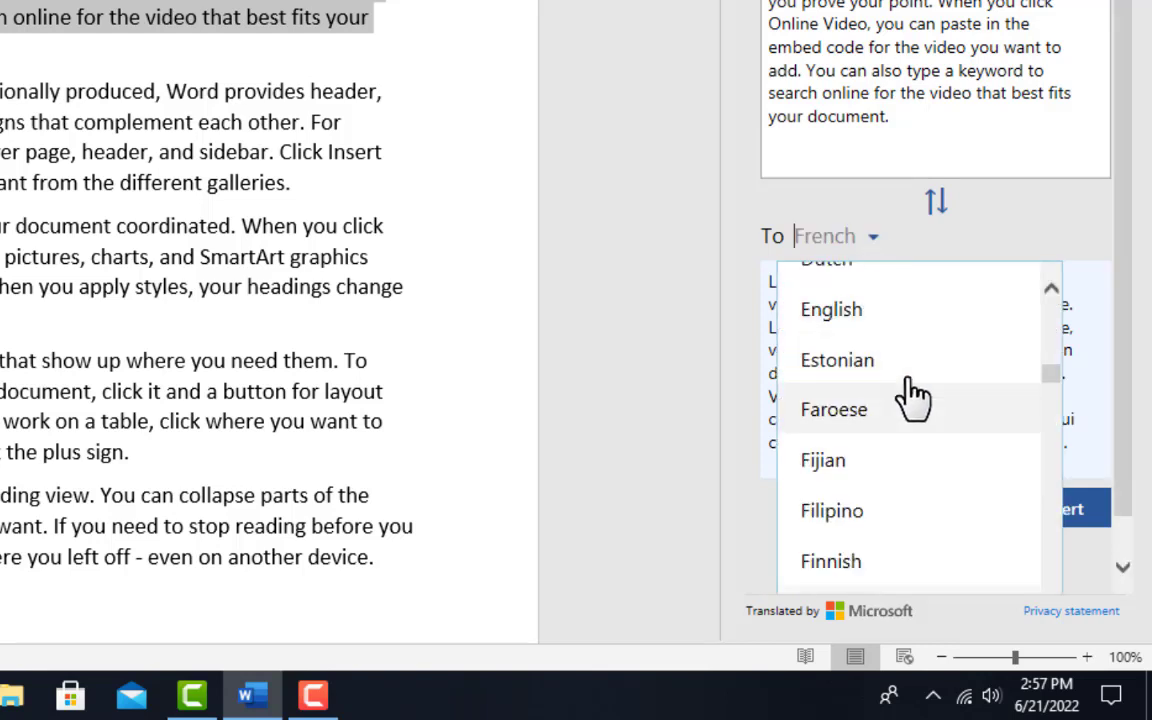
scroll(918, 420, "down", 1)
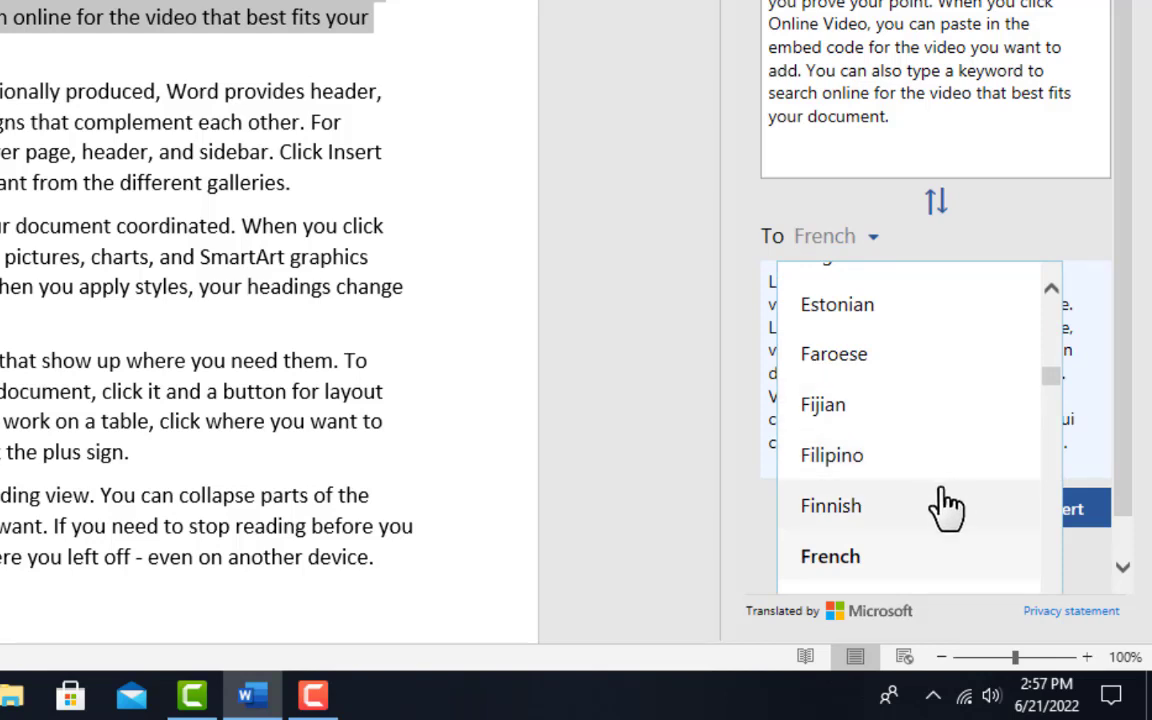
left_click(855, 462)
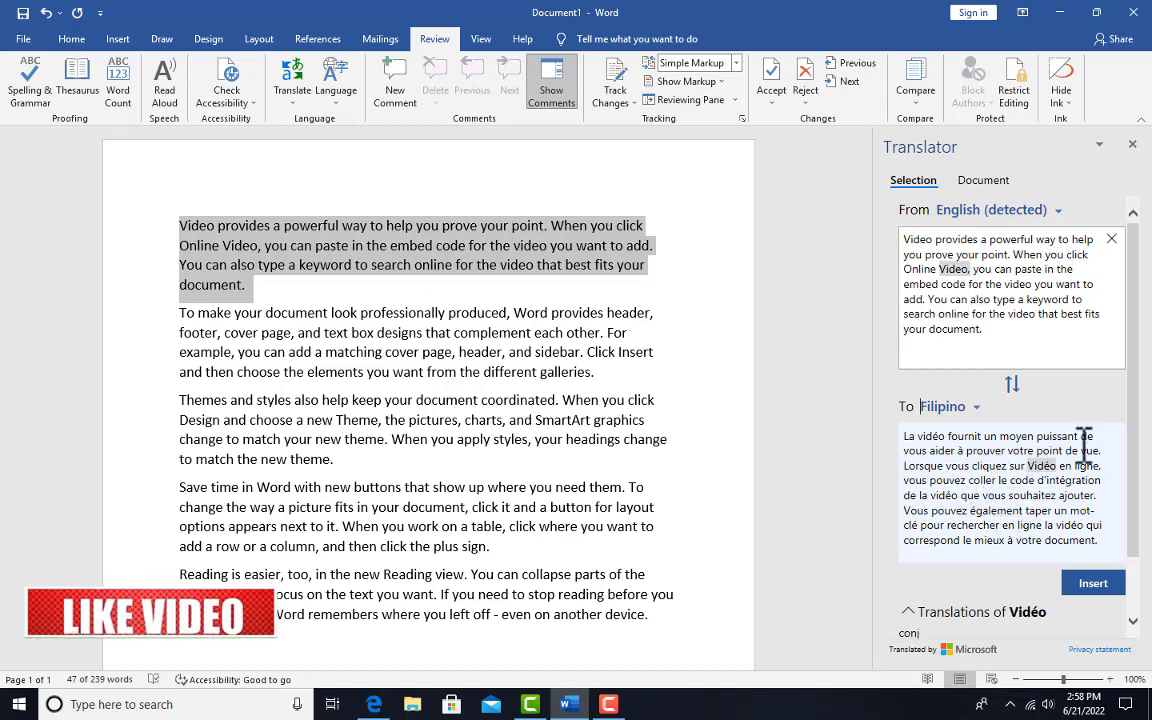
scroll(1084, 445, "down", 2)
scroll(1095, 530, "up", 2)
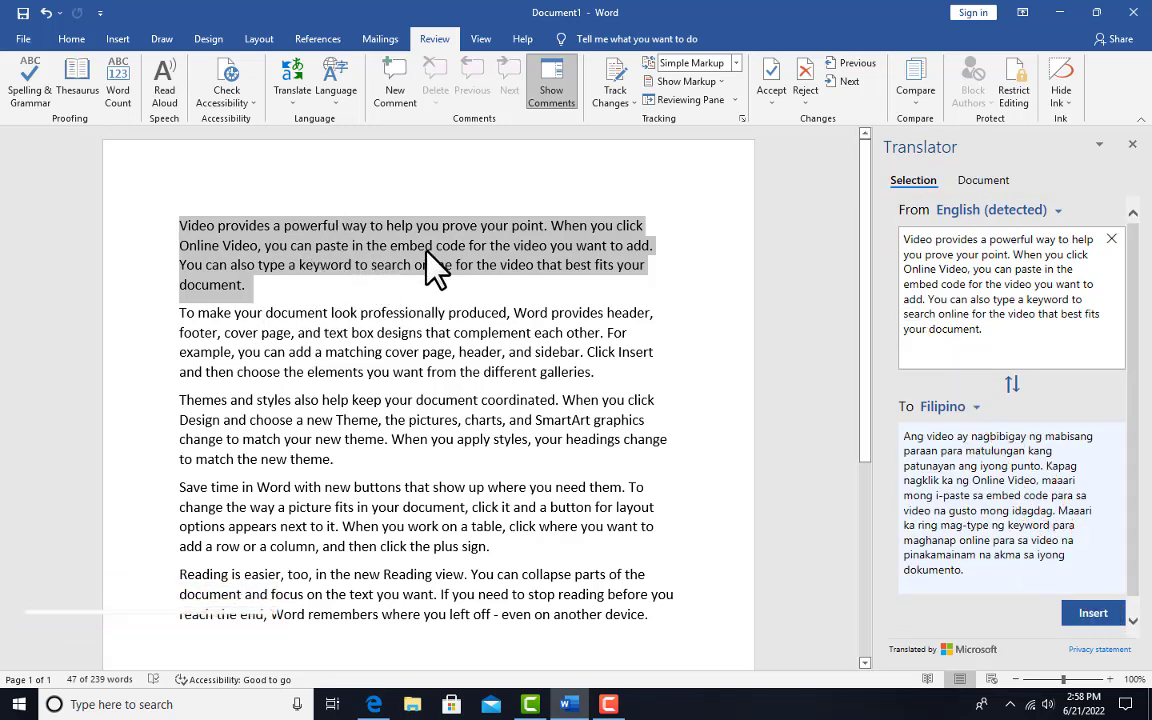
left_click(1095, 616)
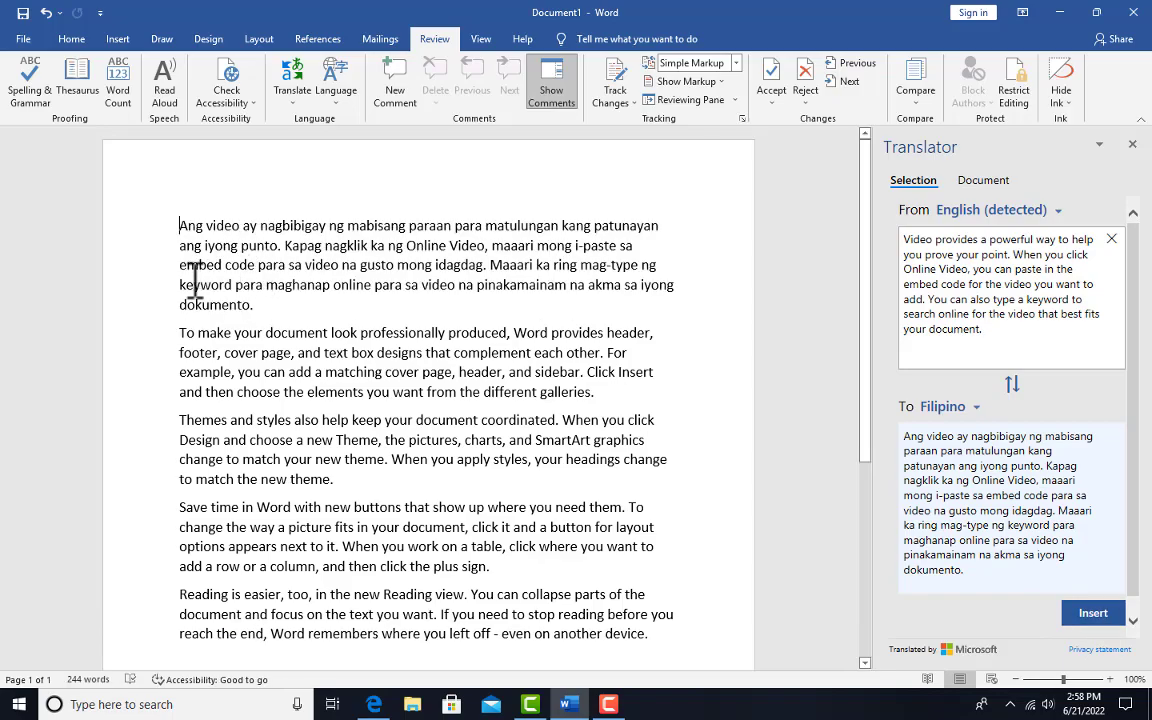
left_click_drag(279, 316, 177, 225)
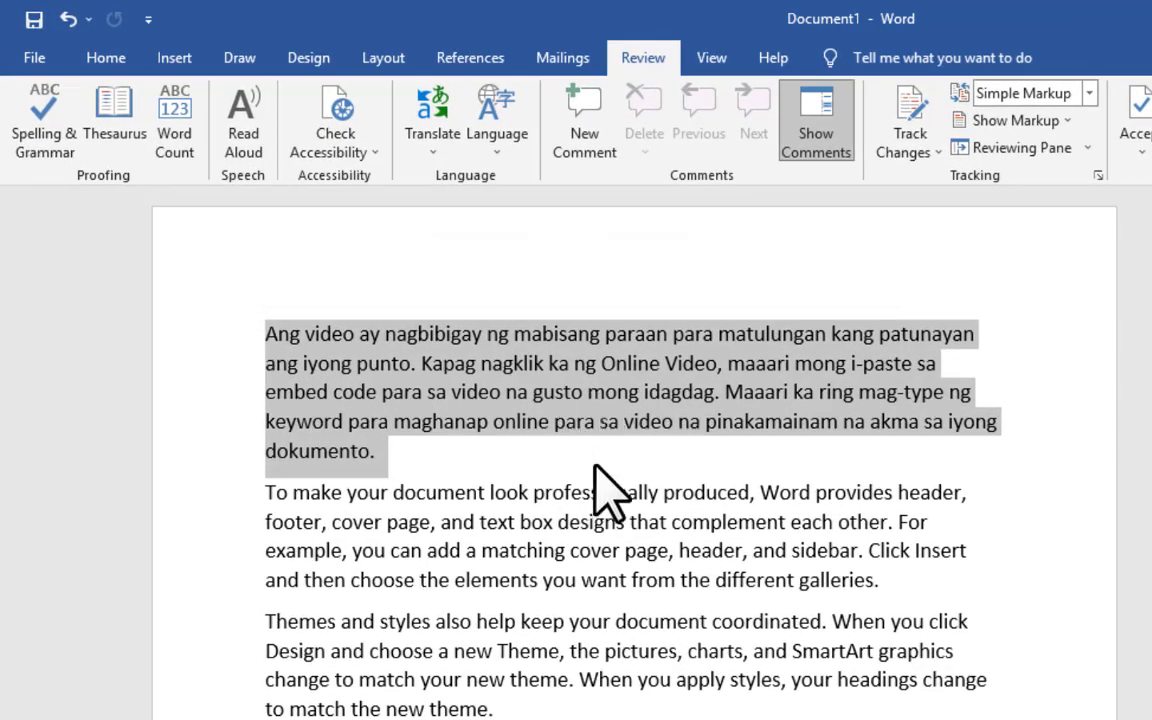
left_click(594, 466)
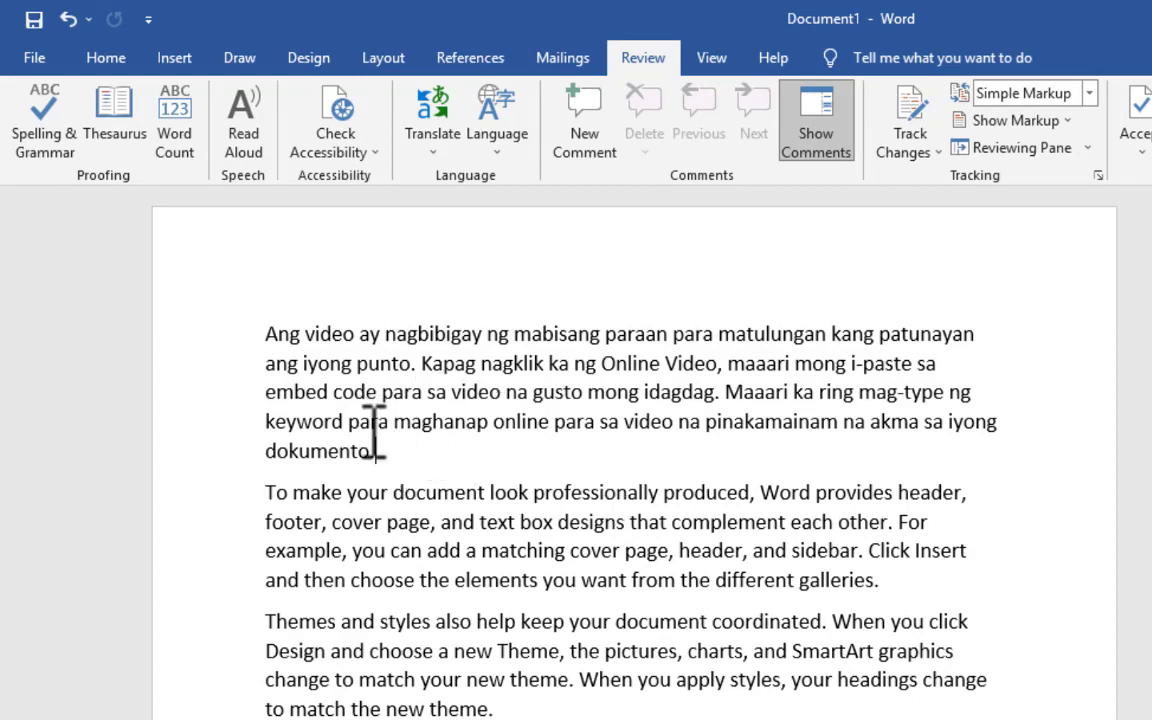
scroll(381, 527, "down", 1)
left_click(463, 622, "shift")
left_click(463, 622)
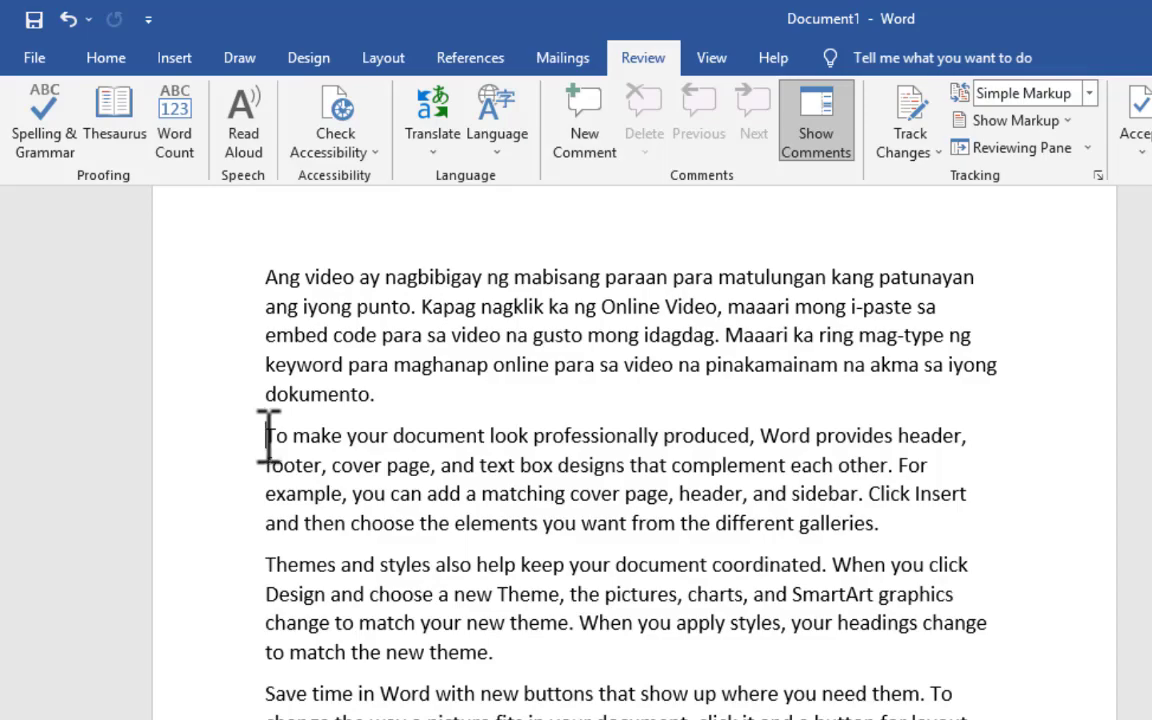
left_click_drag(267, 437, 967, 719)
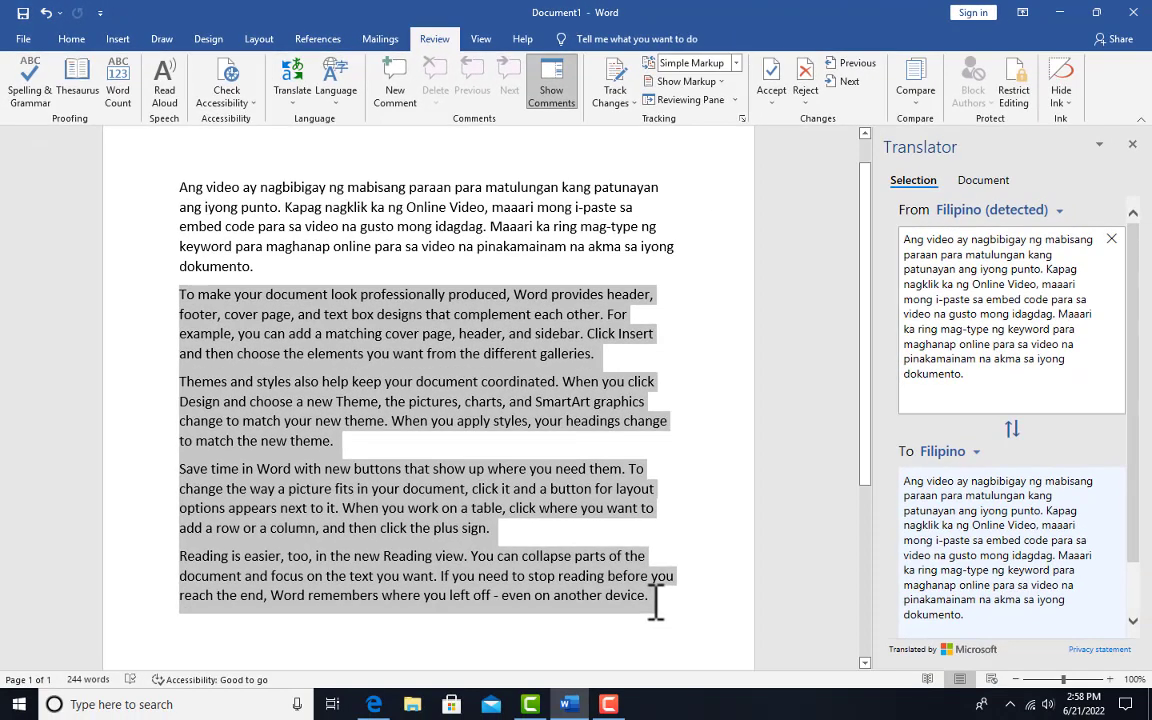
left_click(465, 401)
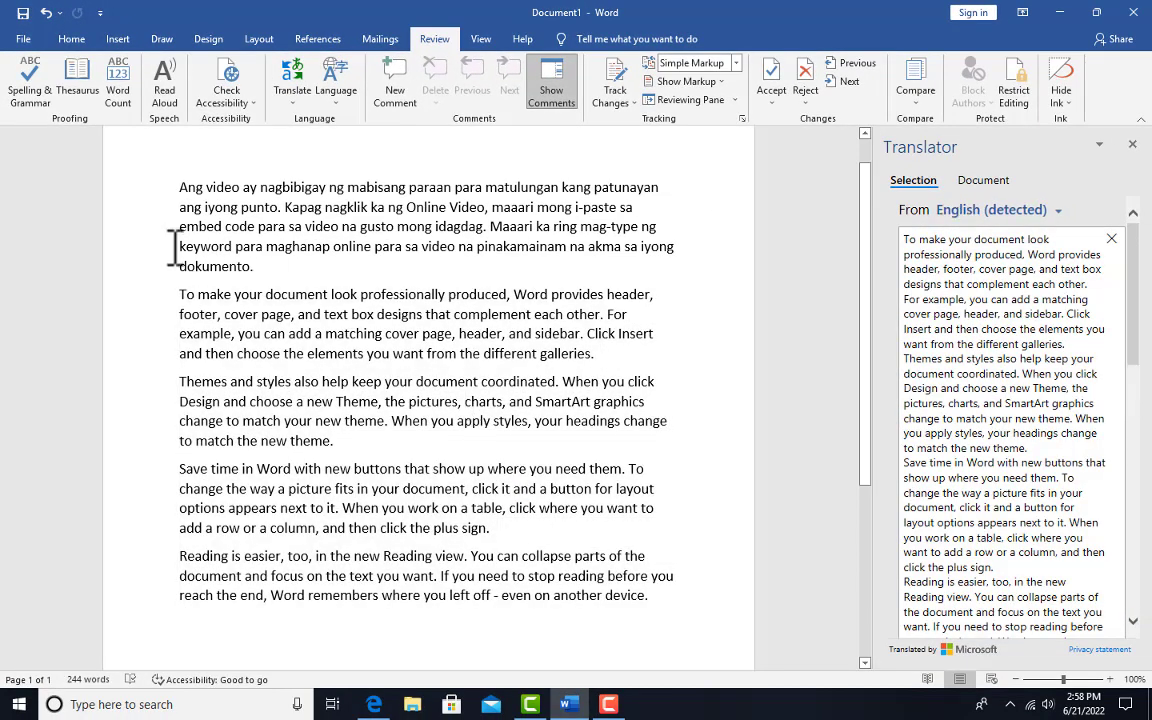
left_click(46, 13)
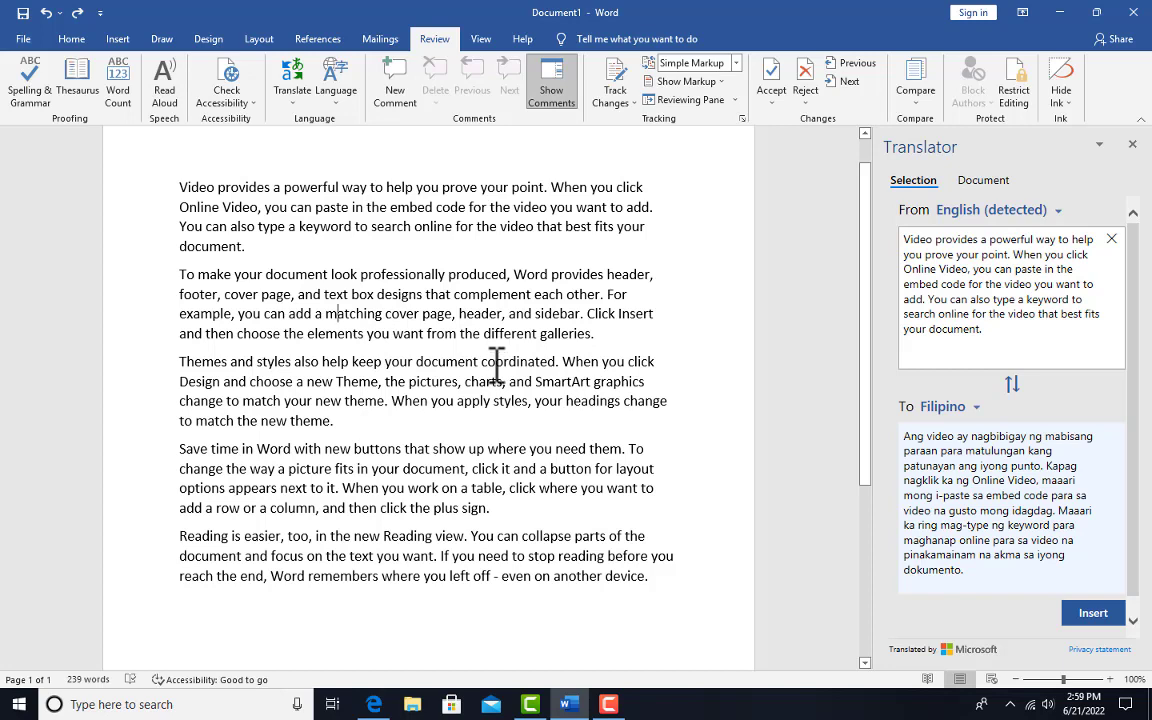
scroll(702, 320, "up", 2)
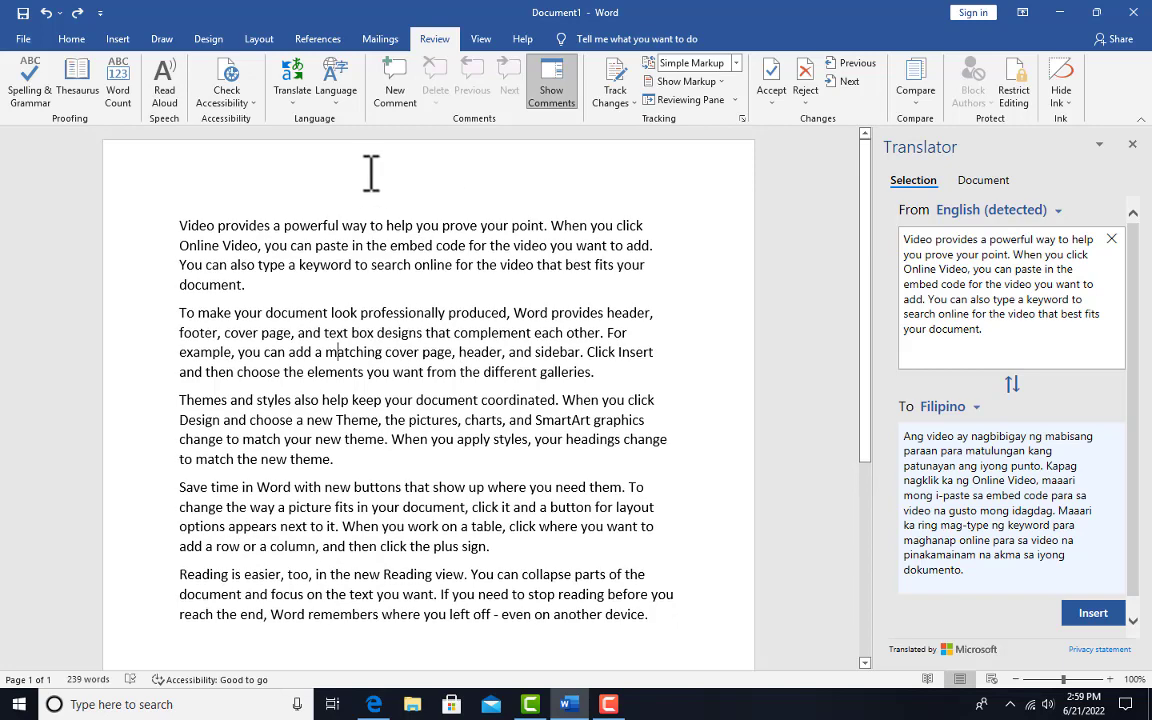
left_click(292, 90)
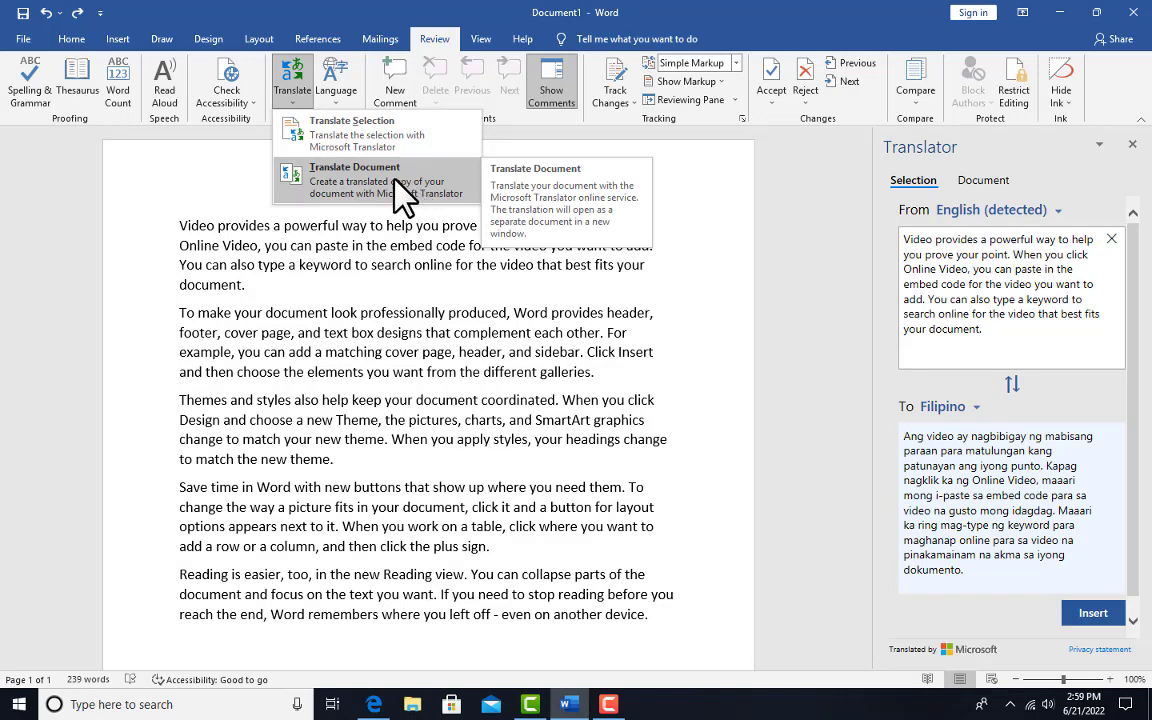
left_click(530, 314)
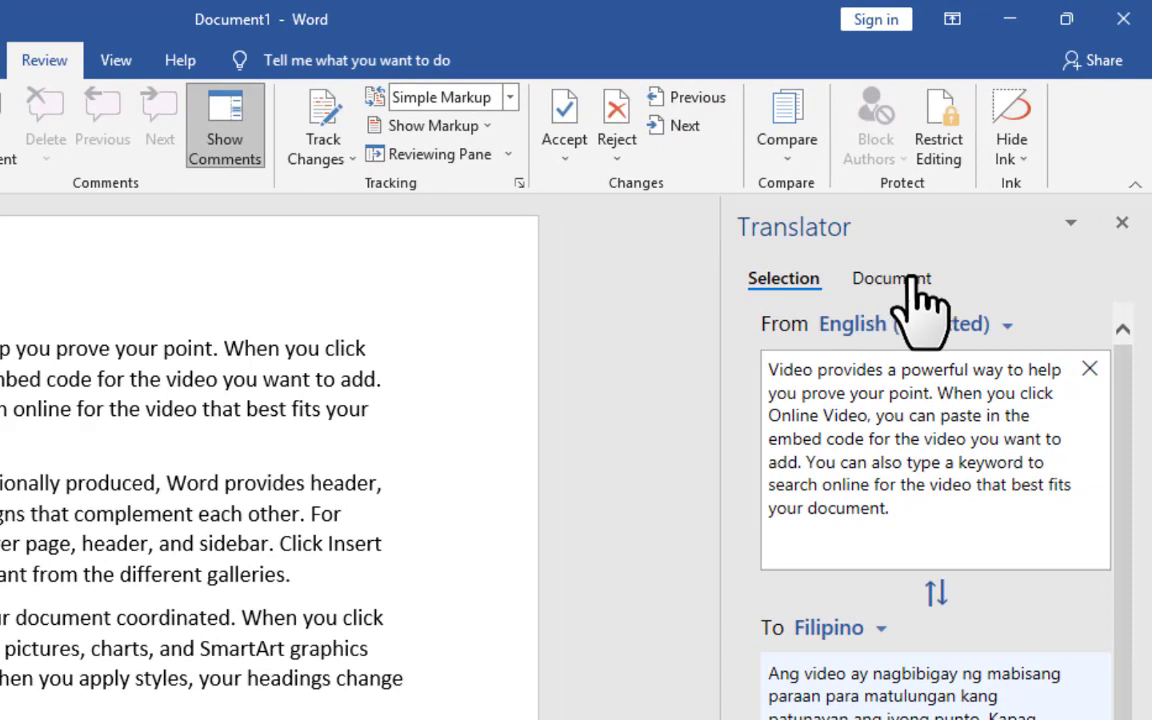
Translate the whole document into French from the Translator's Document tab
left_click(918, 290)
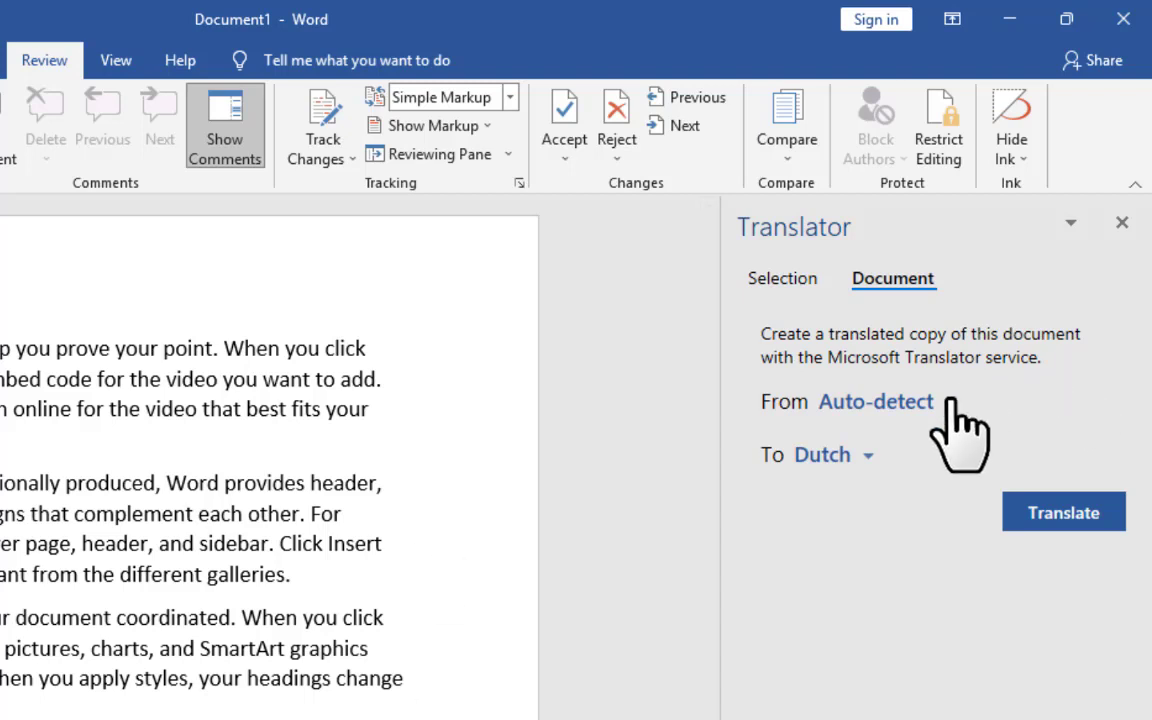
left_click(866, 459)
scroll(930, 643, "down", 1)
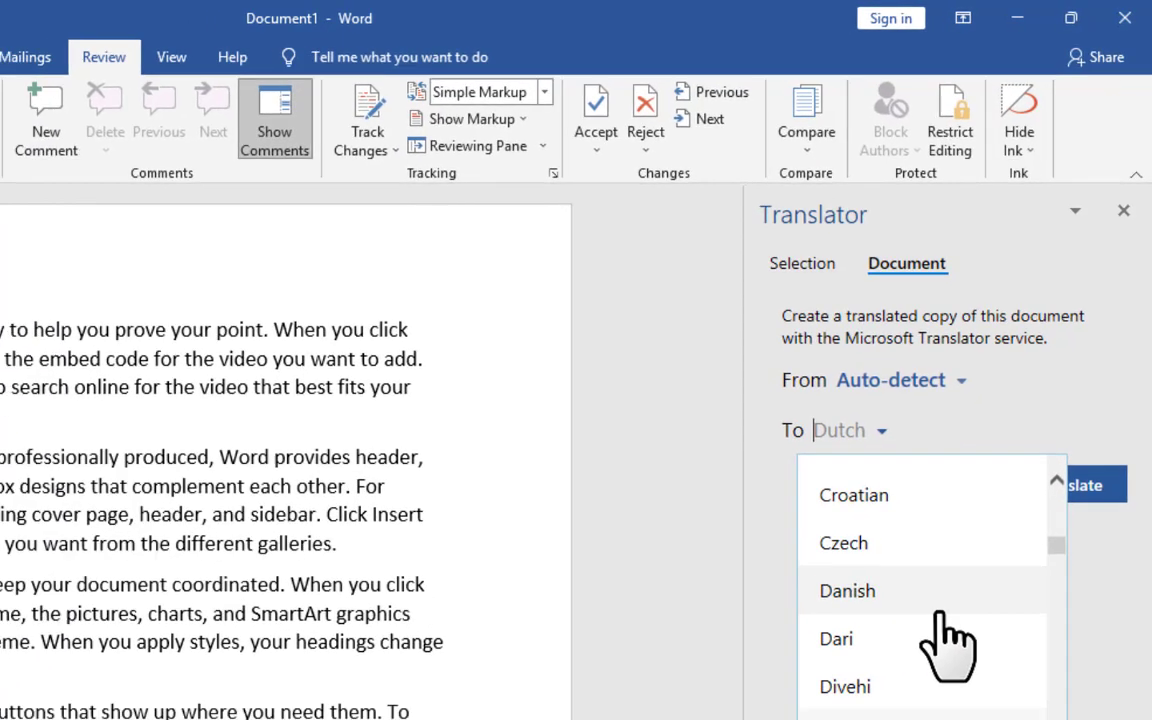
scroll(948, 645, "down", 6)
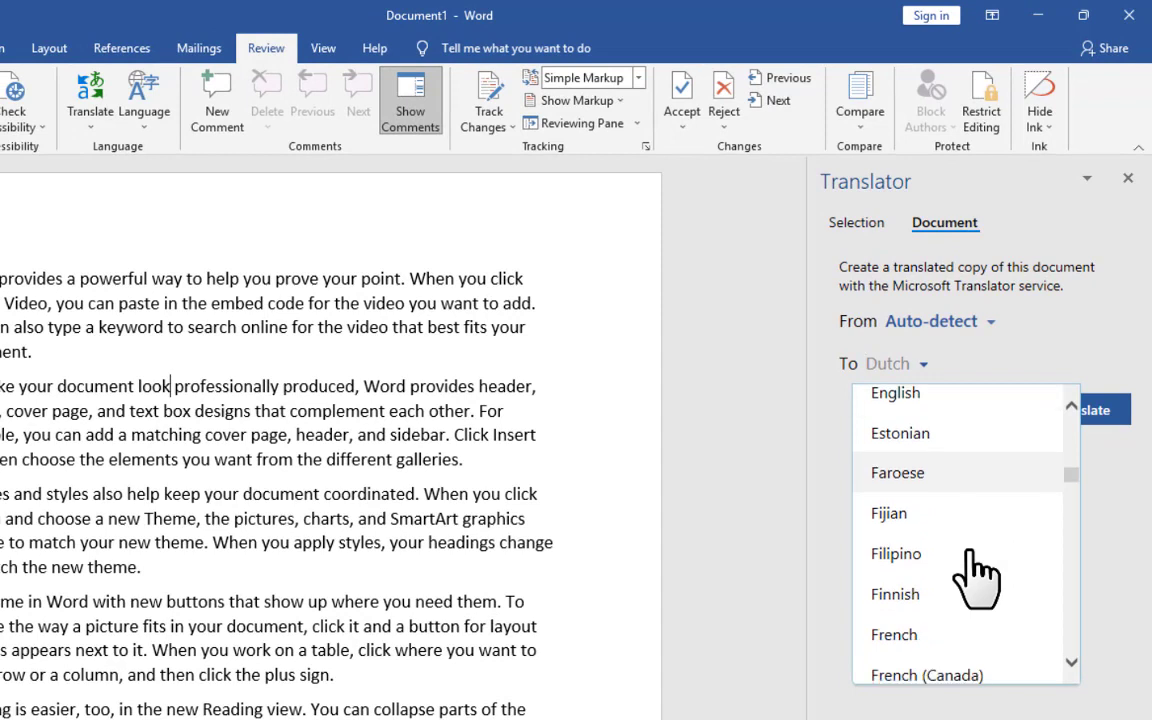
scroll(975, 575, "down", 1)
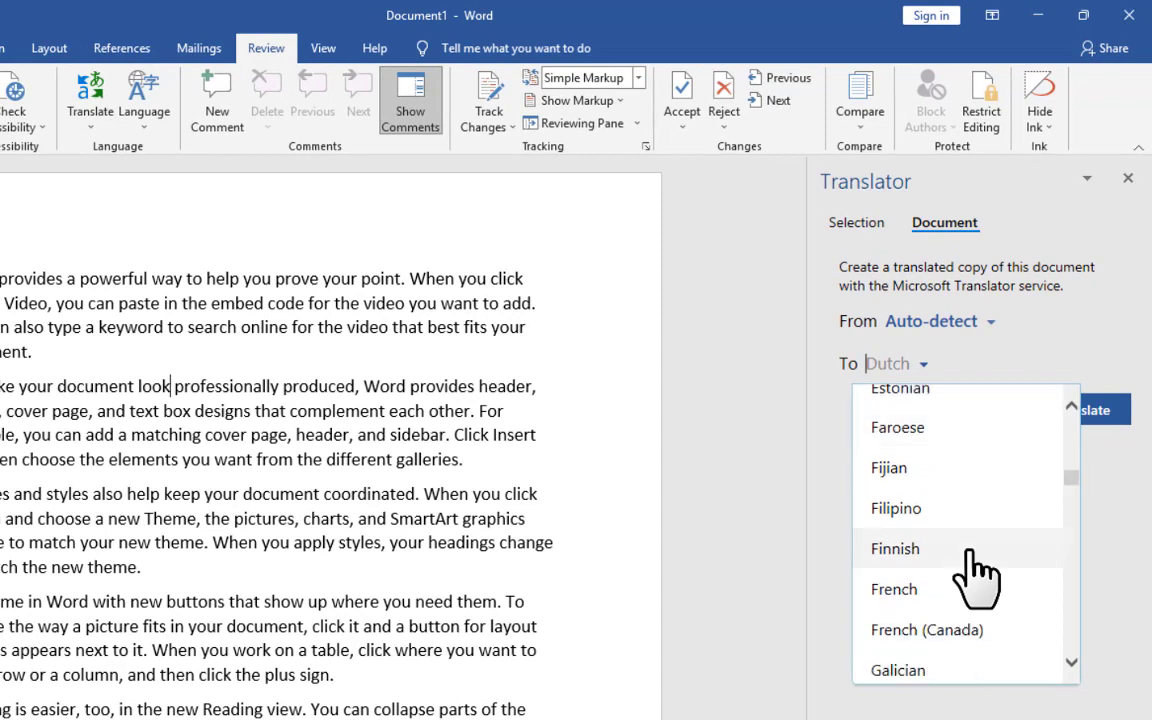
left_click(924, 592)
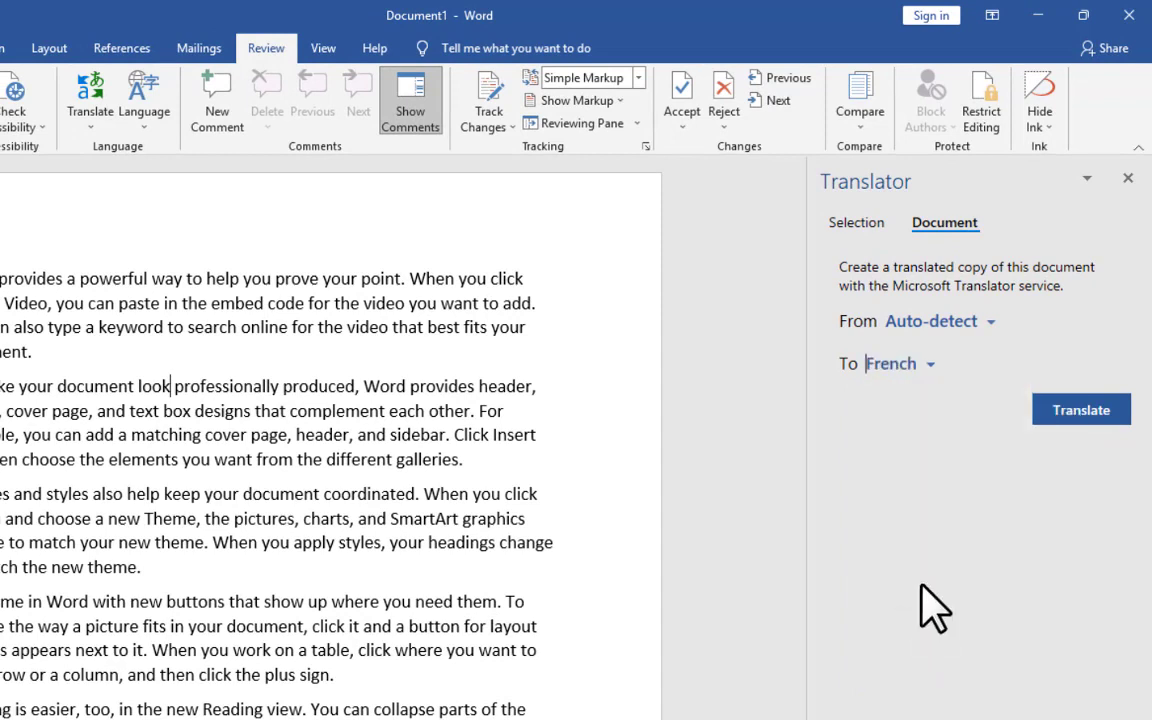
left_click(1081, 418)
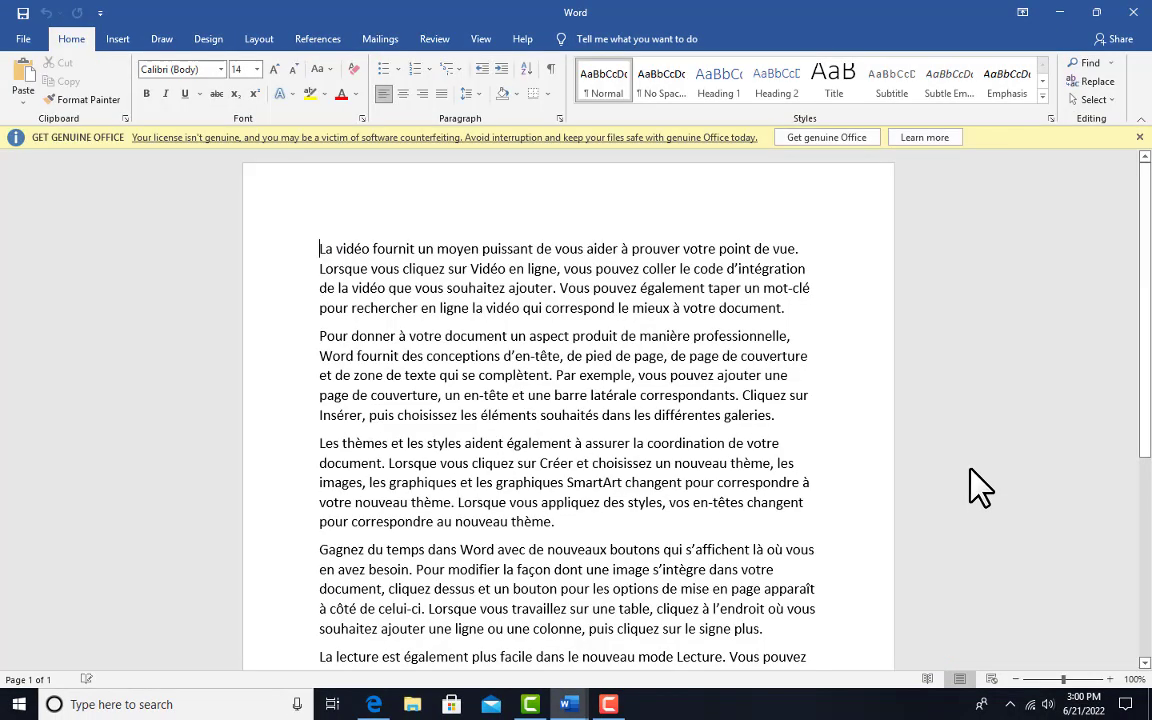
Scroll through the French translated copy, then switch back to the English Document1
scroll(557, 425, "down", 3)
scroll(557, 425, "down", 2)
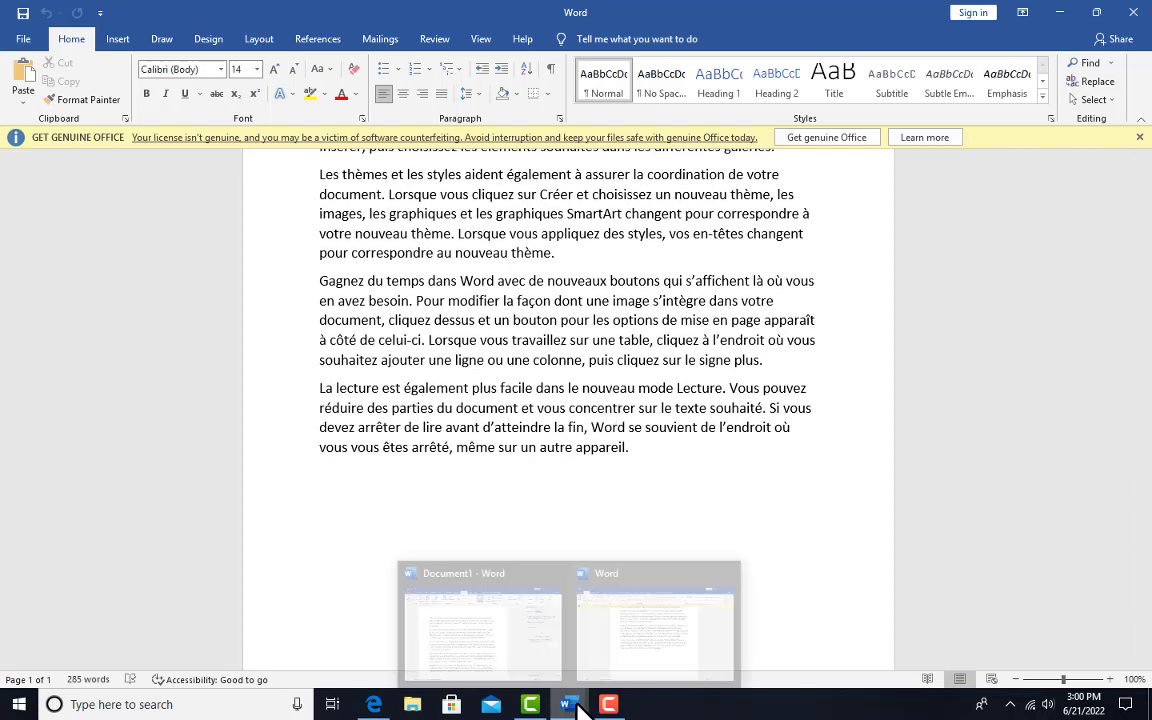
scroll(560, 355, "up", 5)
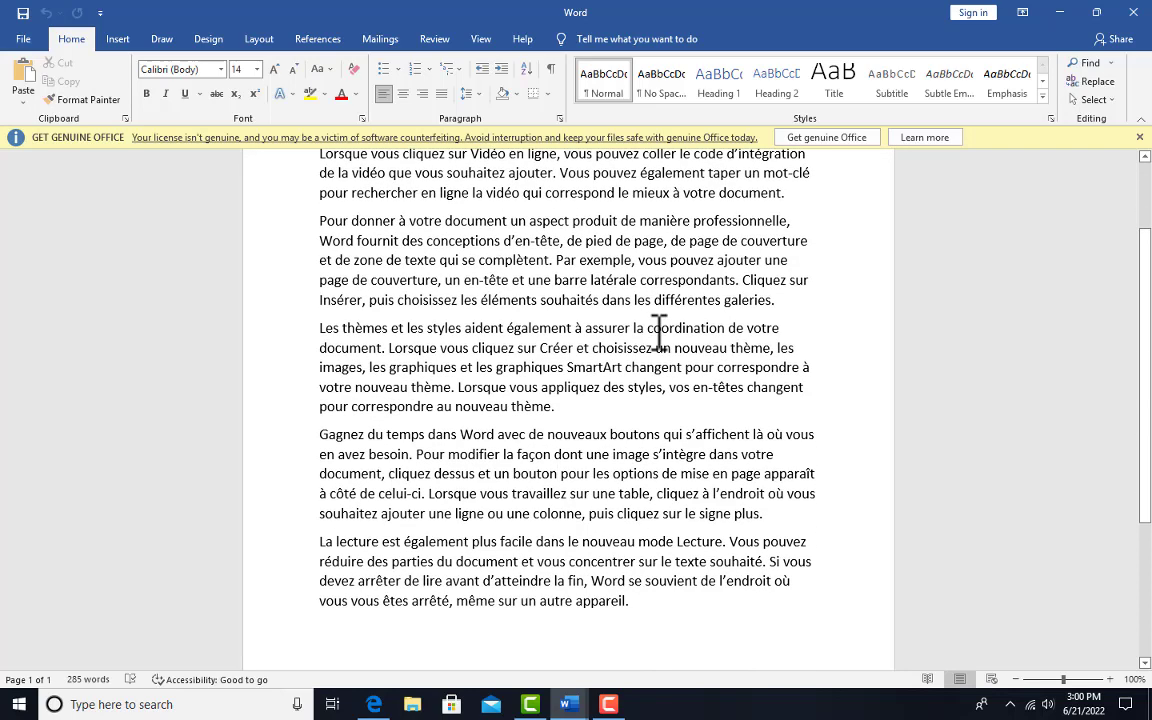
scroll(659, 333, "up", 2)
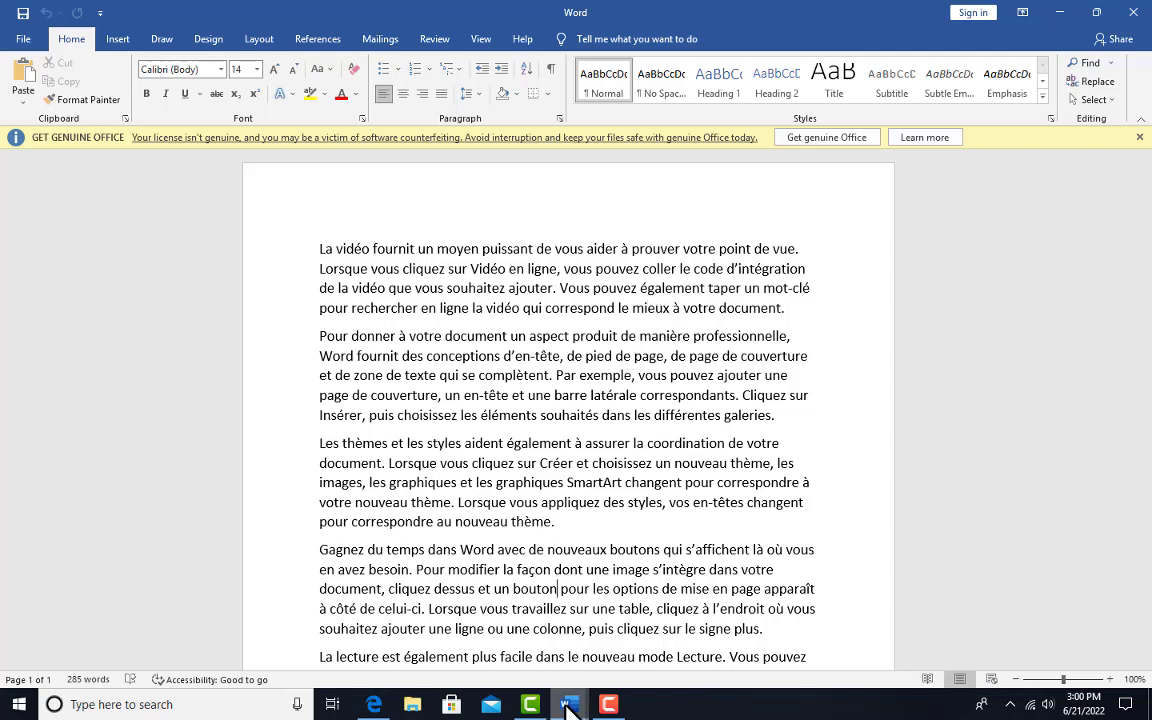
mouse_move(572, 706)
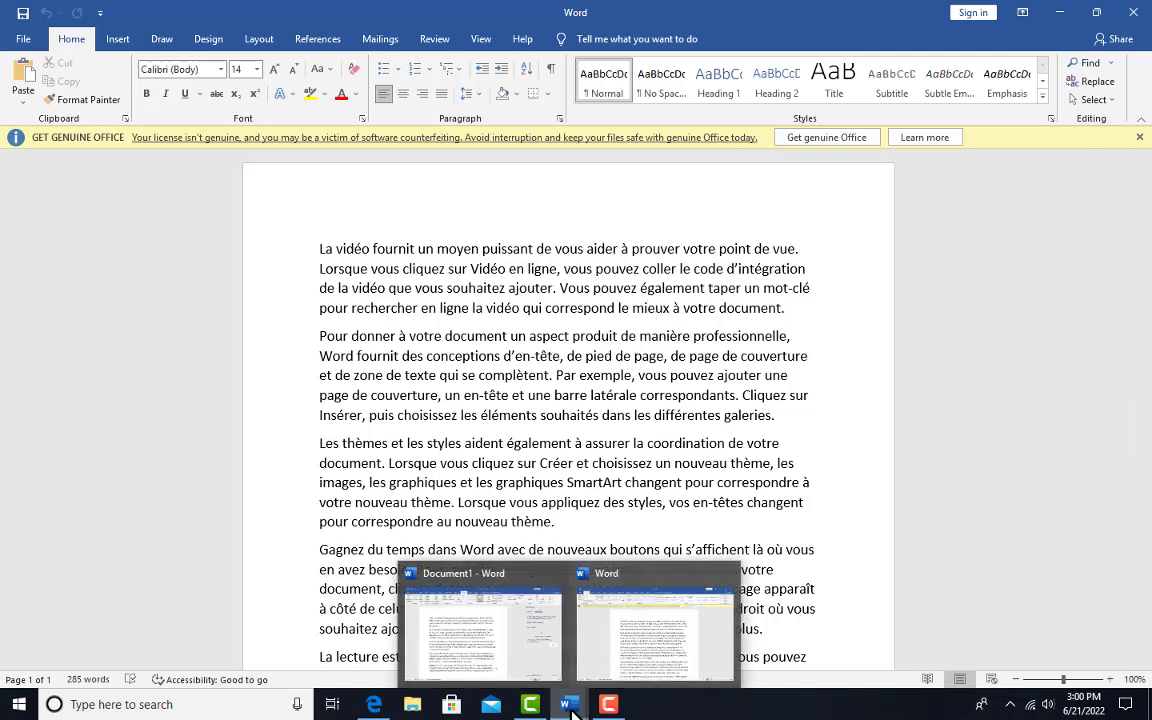
left_click(530, 662)
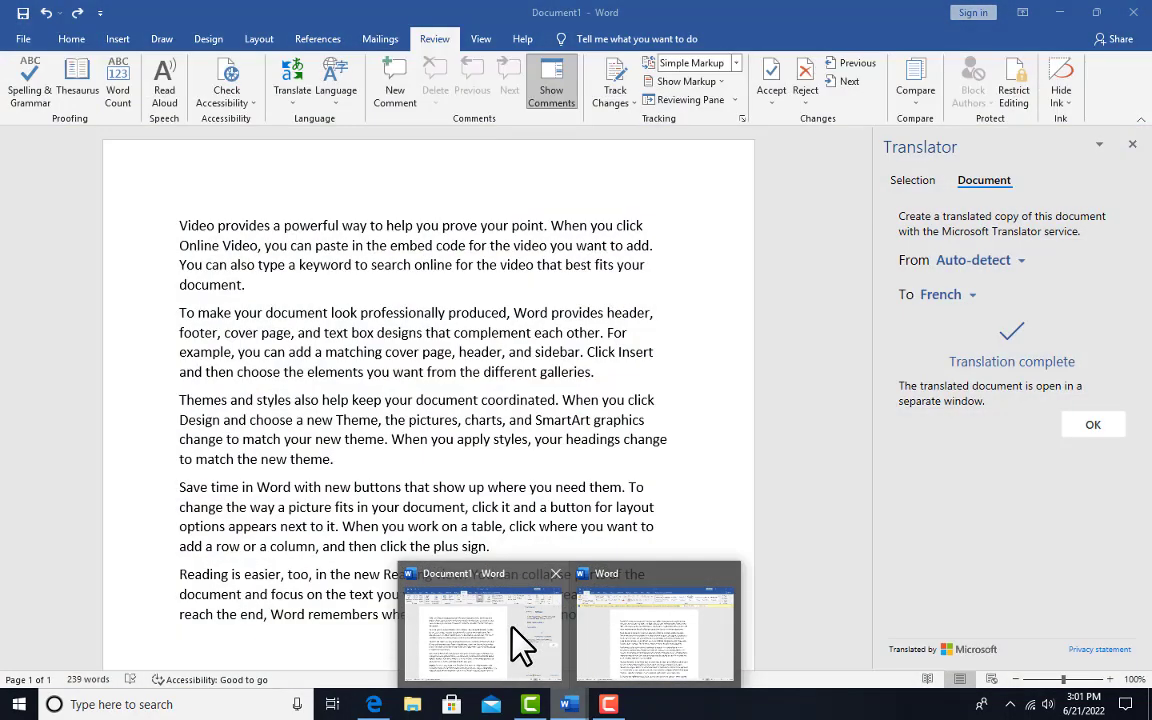
Switch to the French translated copy window and scroll through its text
left_click(516, 643)
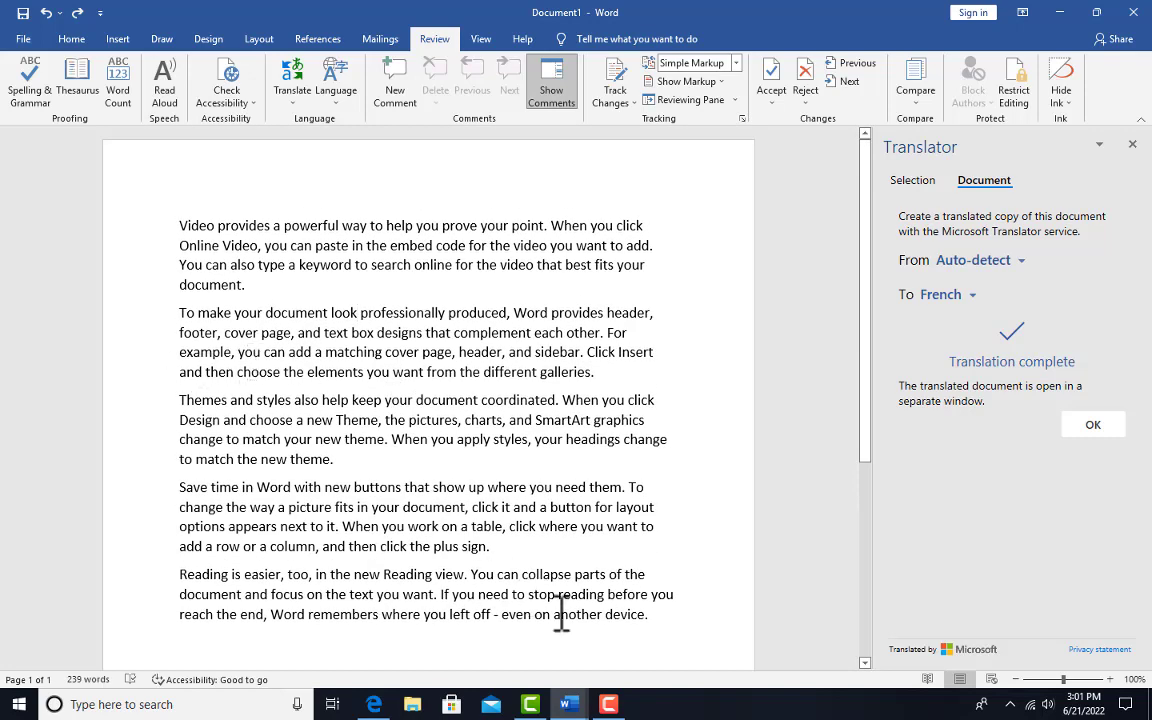
mouse_move(568, 704)
left_click(676, 645)
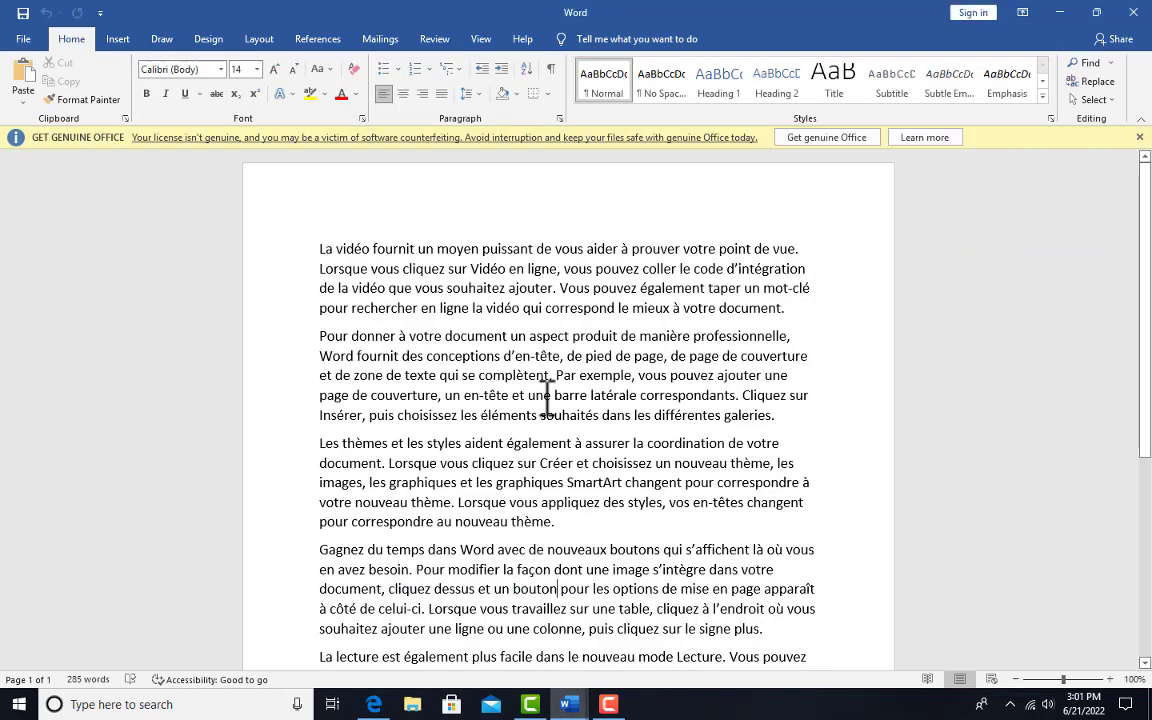
scroll(607, 363, "down", 2)
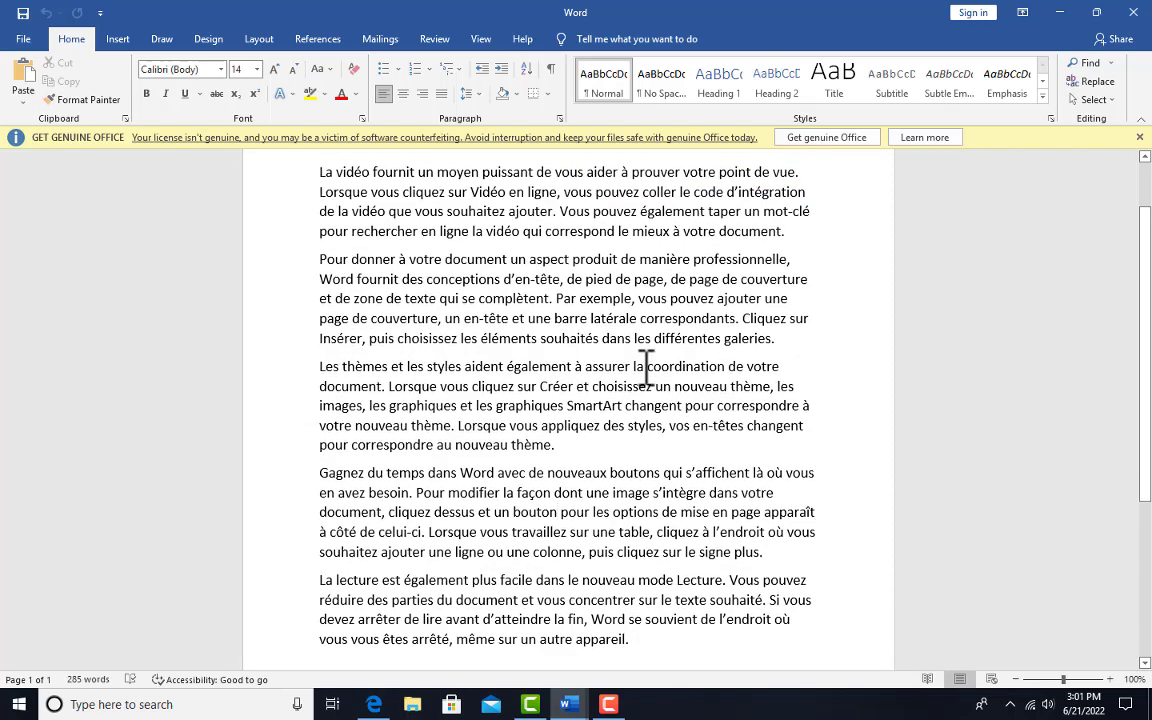
scroll(646, 366, "up", 2)
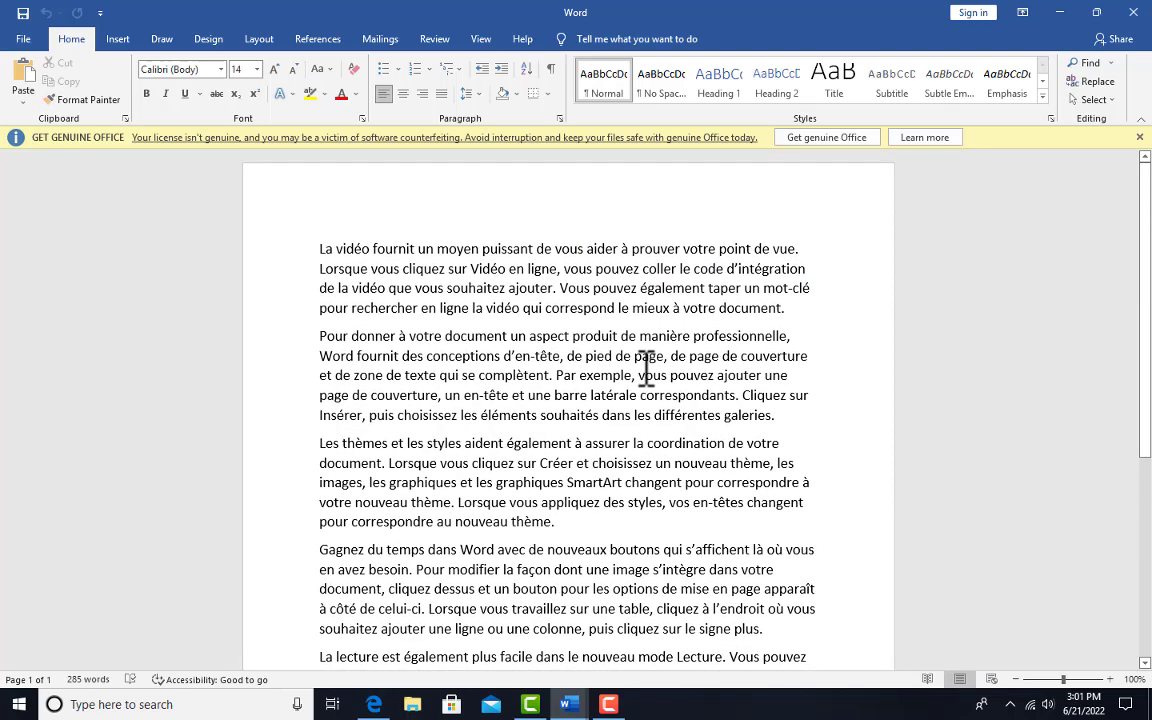